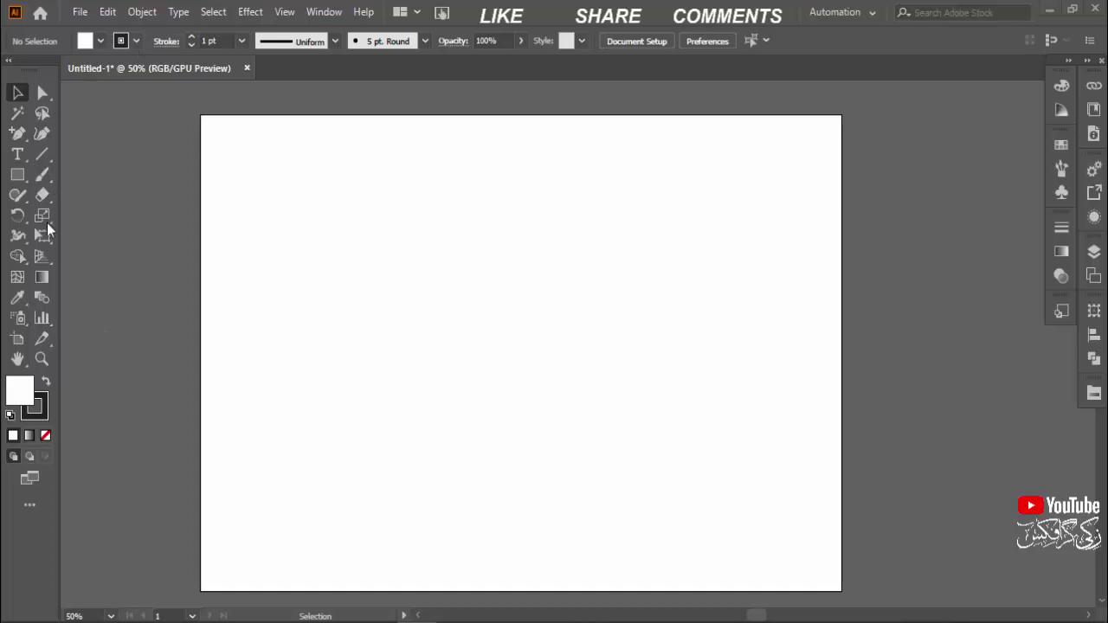
Step: Draw a vertical line on the right side of the artboard
{"action": "left_click", "coordinate": [42, 154]}
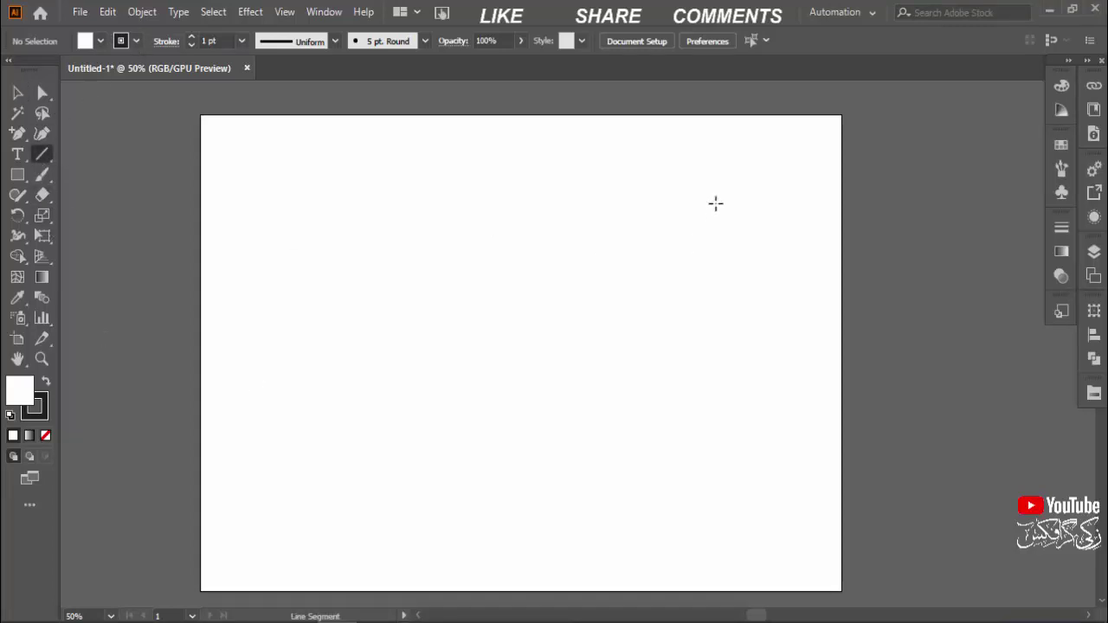
{"action": "left_click_drag", "start_coordinate": [714, 188], "coordinate": [715, 451]}
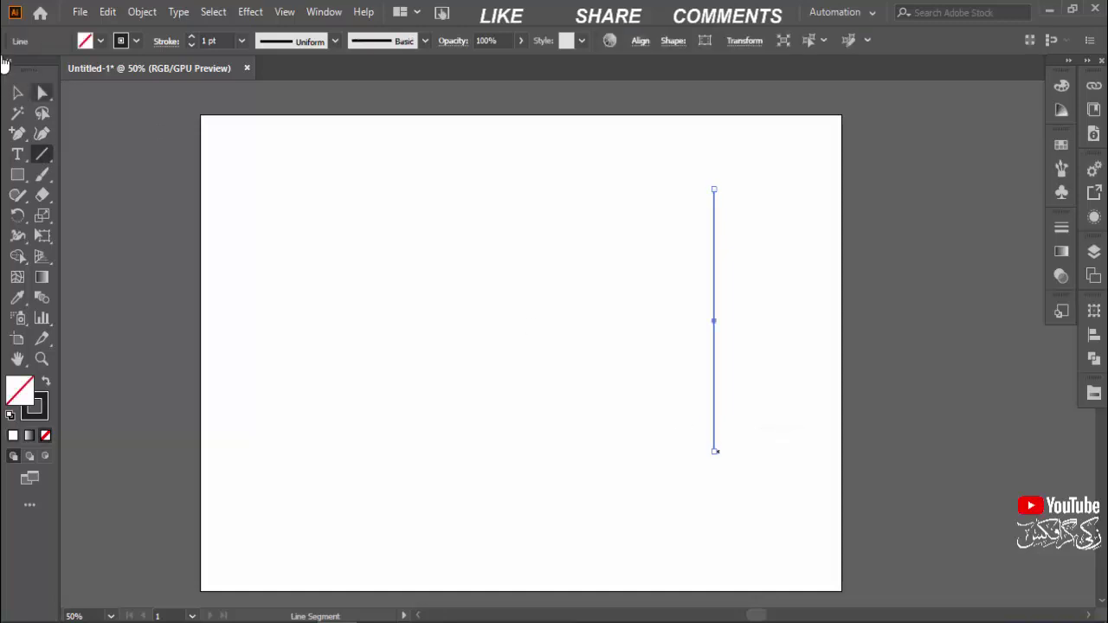
{"action": "left_click", "coordinate": [17, 91]}
{"action": "left_click", "coordinate": [752, 346]}
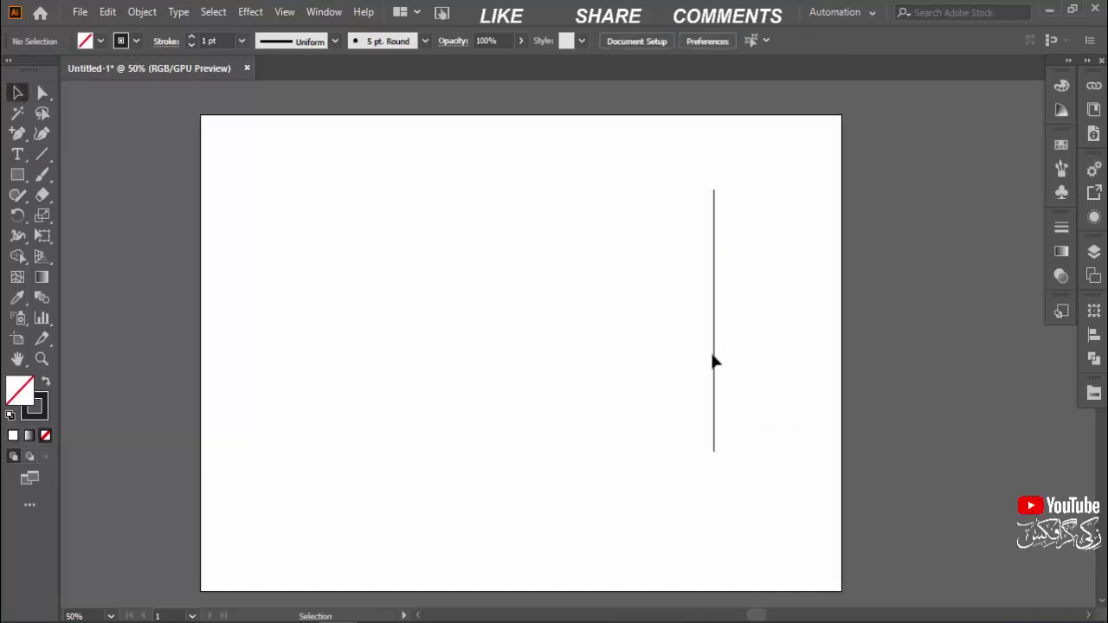
Step: Duplicate the line into an evenly spaced row with Ctrl+D and group the lines
{"action": "left_click", "coordinate": [715, 361]}
{"action": "left_click_drag", "start_coordinate": [700, 359], "coordinate": [706, 365]}
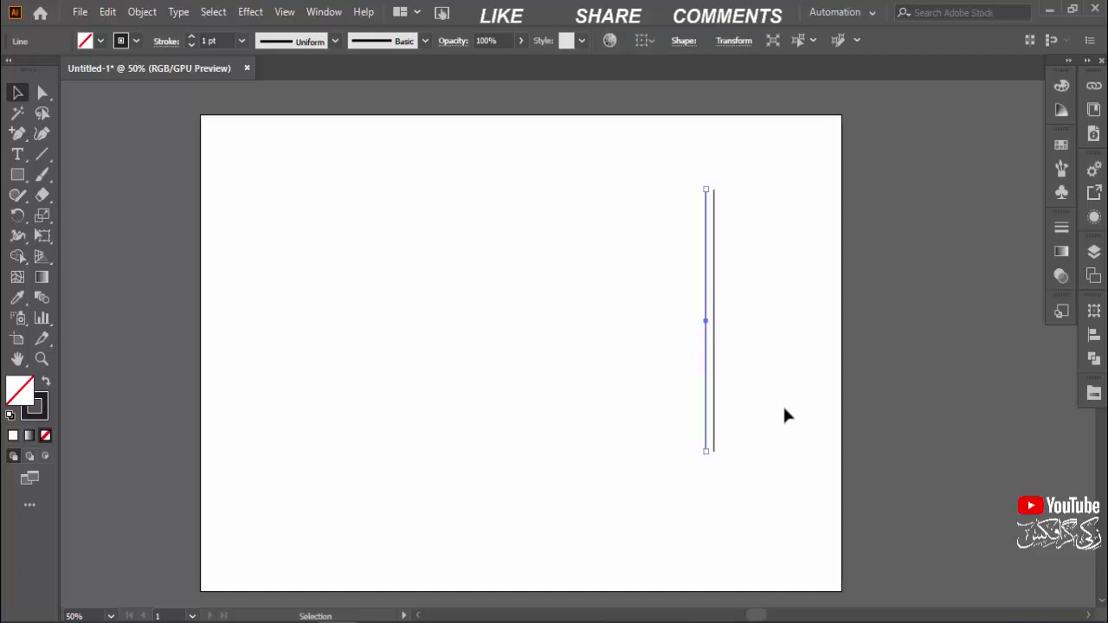
{"action": "key", "text": "ctrl+d"}
{"action": "key", "text": "ctrl+d"}
{"action": "key", "text": "ctrl+d"}
{"action": "key", "text": "ctrl+d"}
{"action": "key", "text": "ctrl+d"}
{"action": "key", "text": "ctrl+d"}
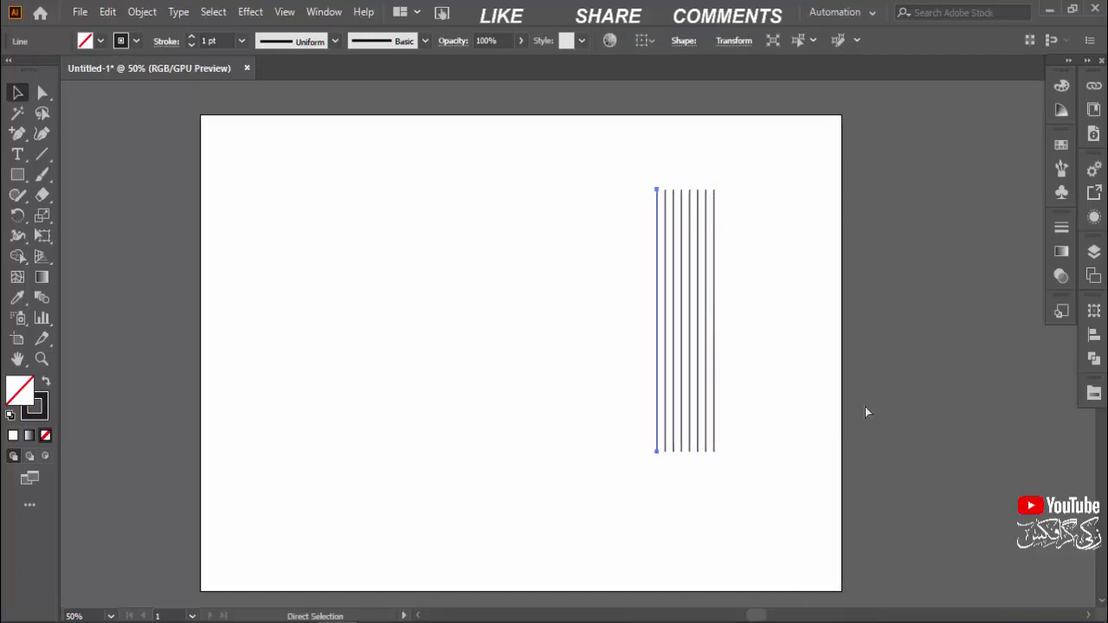
{"action": "key", "text": "ctrl+d"}
{"action": "key", "text": "ctrl+d"}
{"action": "left_click_drag", "start_coordinate": [773, 316], "coordinate": [592, 390]}
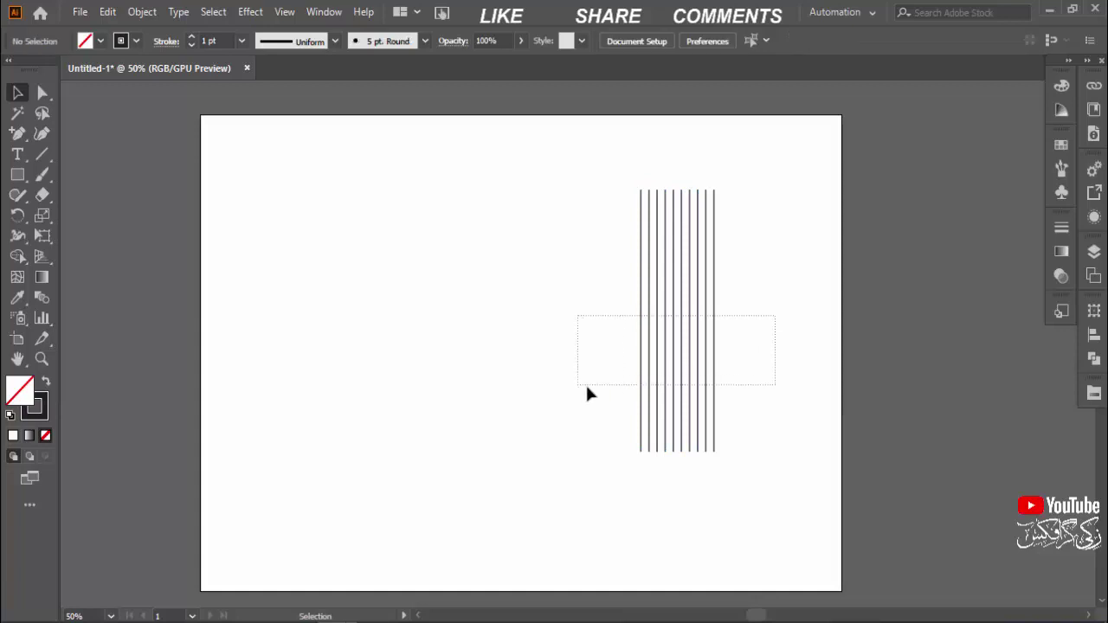
{"action": "key", "text": "ctrl+g"}
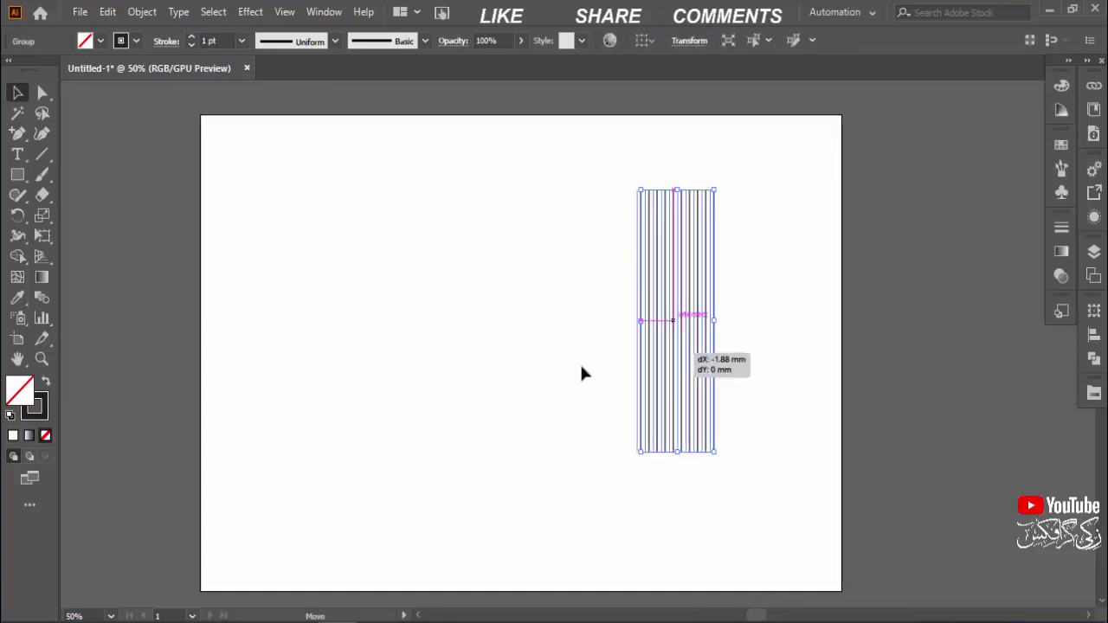
Step: Move the line group to the centre, then copy and paste it in place
{"action": "left_click_drag", "start_coordinate": [665, 364], "coordinate": [521, 385]}
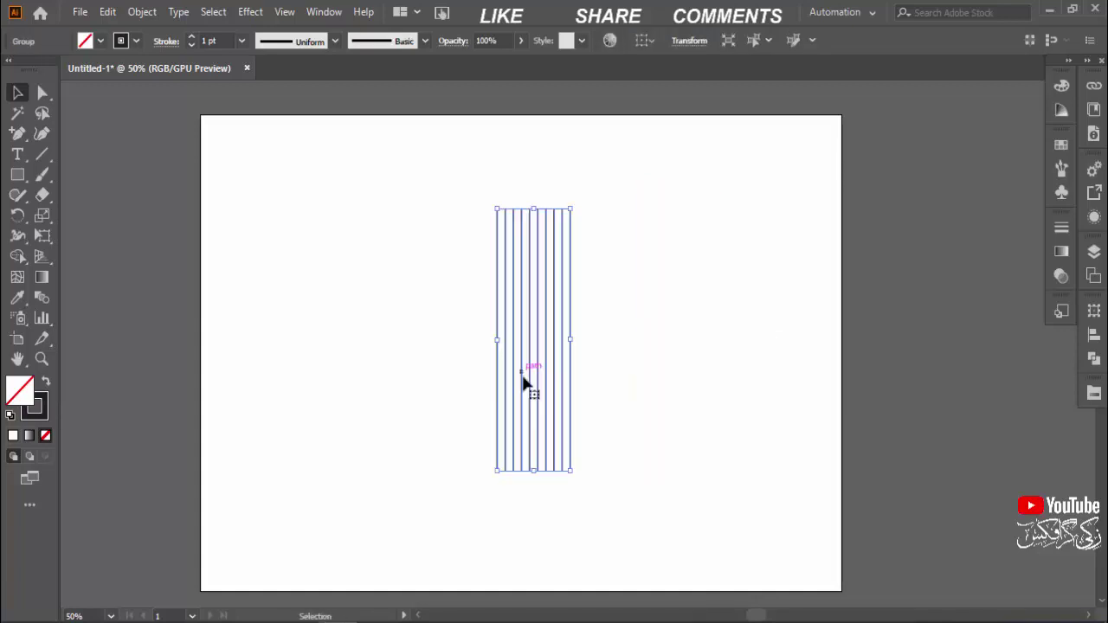
{"action": "left_click", "coordinate": [578, 355]}
{"action": "left_click", "coordinate": [571, 306]}
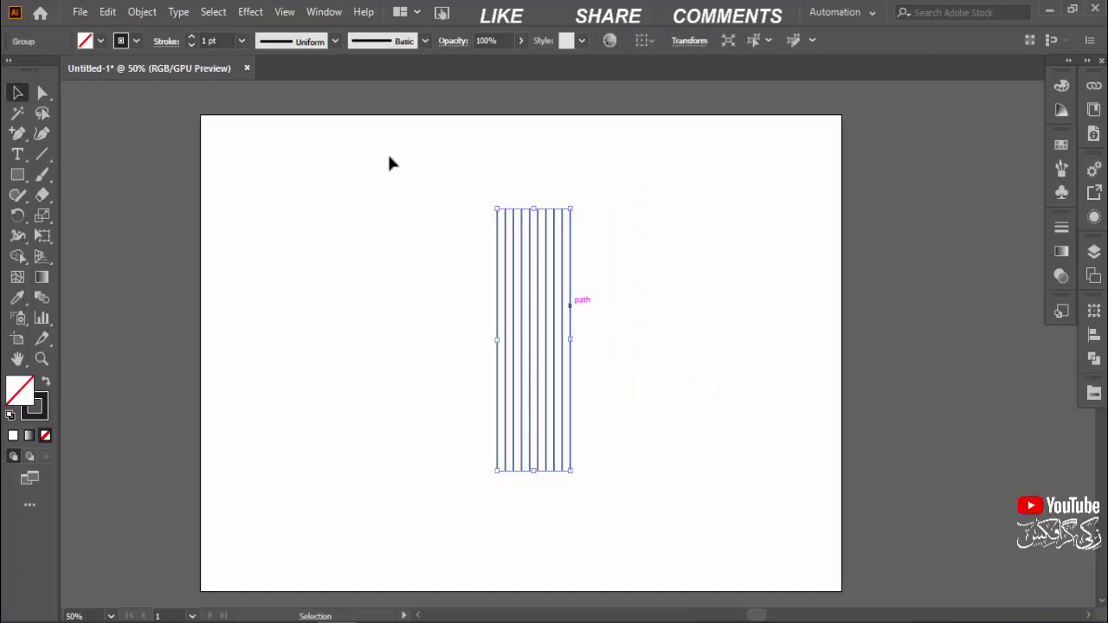
{"action": "left_click", "coordinate": [110, 19]}
{"action": "left_click", "coordinate": [121, 92]}
{"action": "left_click", "coordinate": [110, 12]}
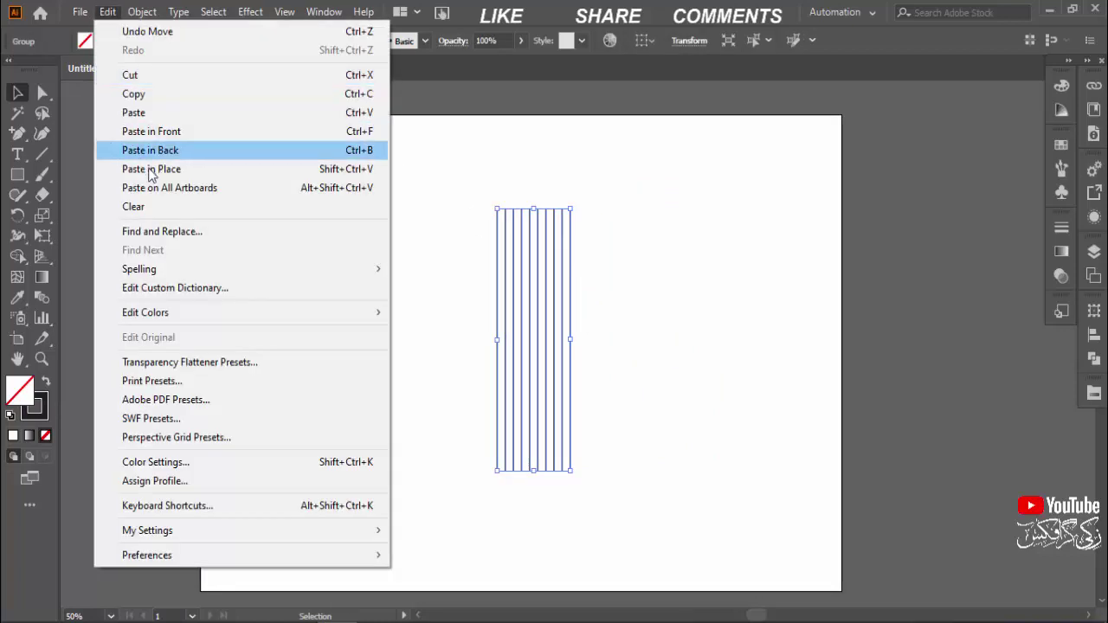
{"action": "left_click", "coordinate": [153, 170]}
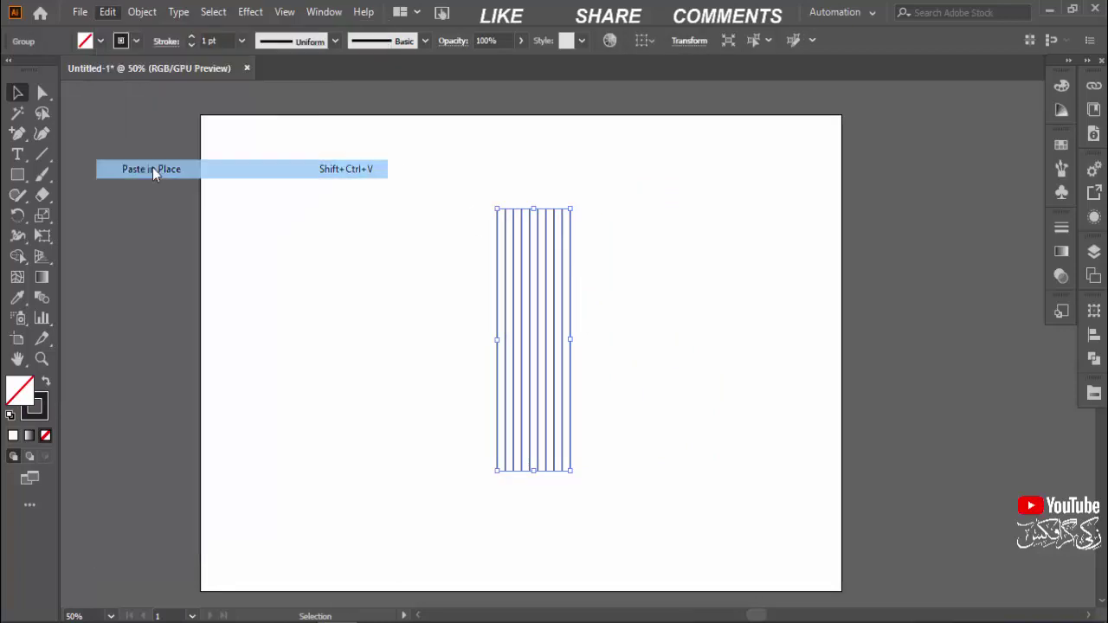
Step: Rotate the pasted copy of the lines to 60°
{"action": "left_click", "coordinate": [691, 41]}
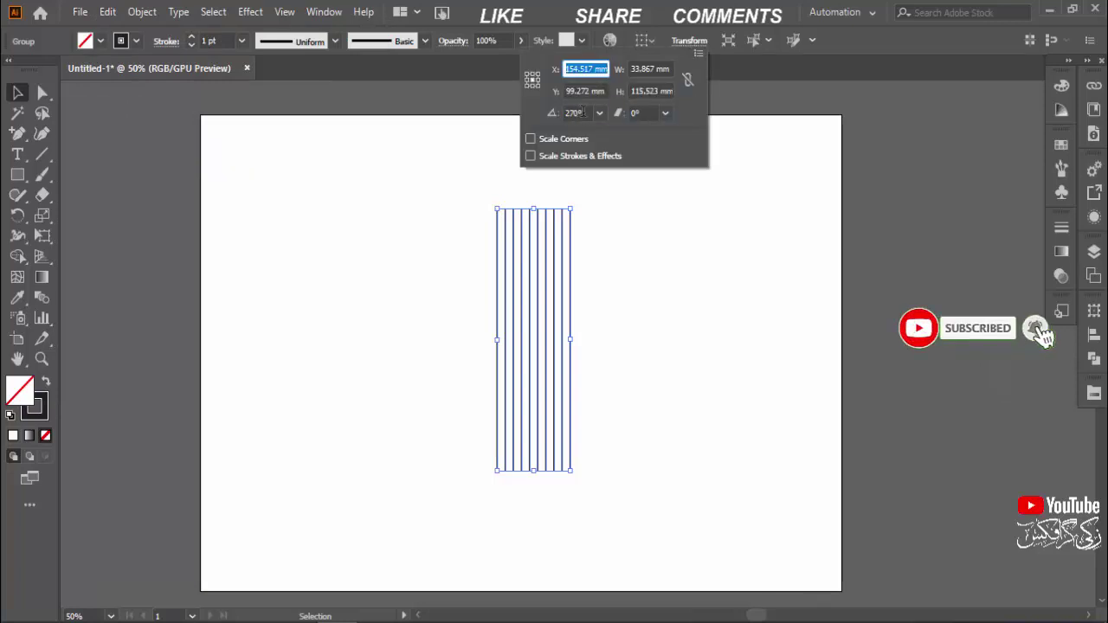
{"action": "left_click", "coordinate": [578, 112]}
{"action": "left_click", "coordinate": [598, 114]}
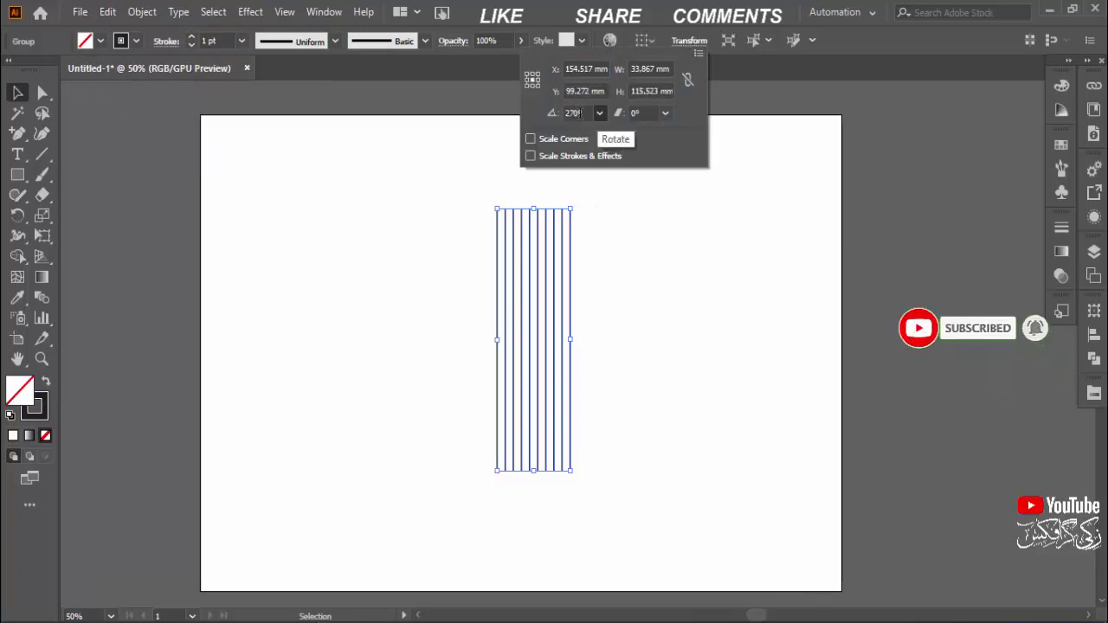
{"action": "left_click", "coordinate": [598, 113]}
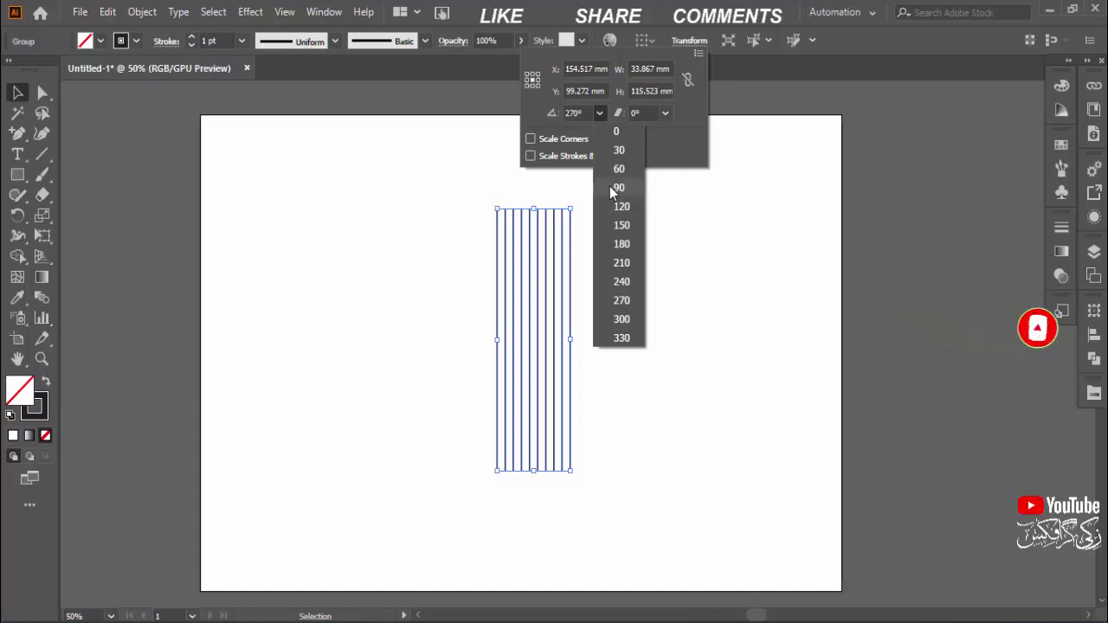
{"action": "left_click", "coordinate": [619, 170]}
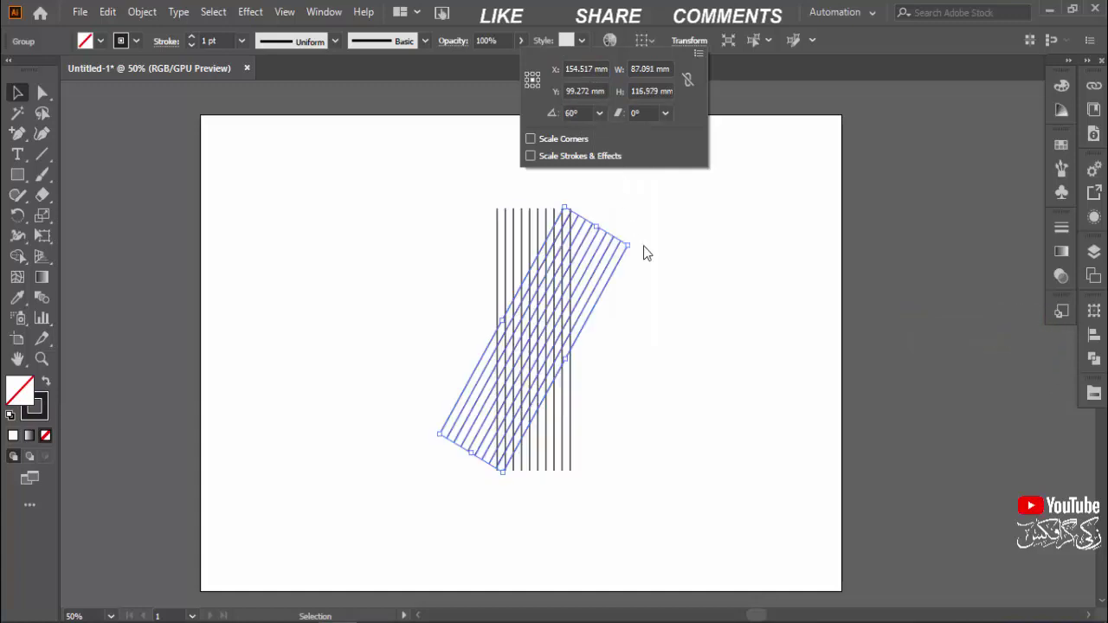
Step: Reflect a copy of the tilted lines across the horizontal axis, then deselect
{"action": "right_click", "coordinate": [611, 279]}
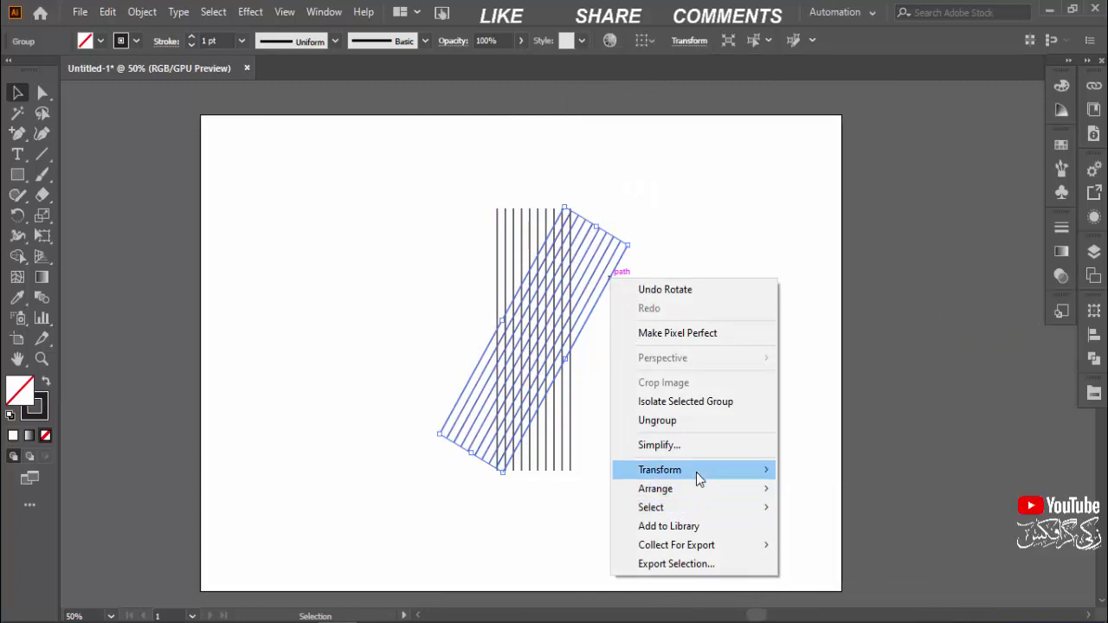
{"action": "mouse_move", "coordinate": [660, 469]}
{"action": "left_click", "coordinate": [818, 529]}
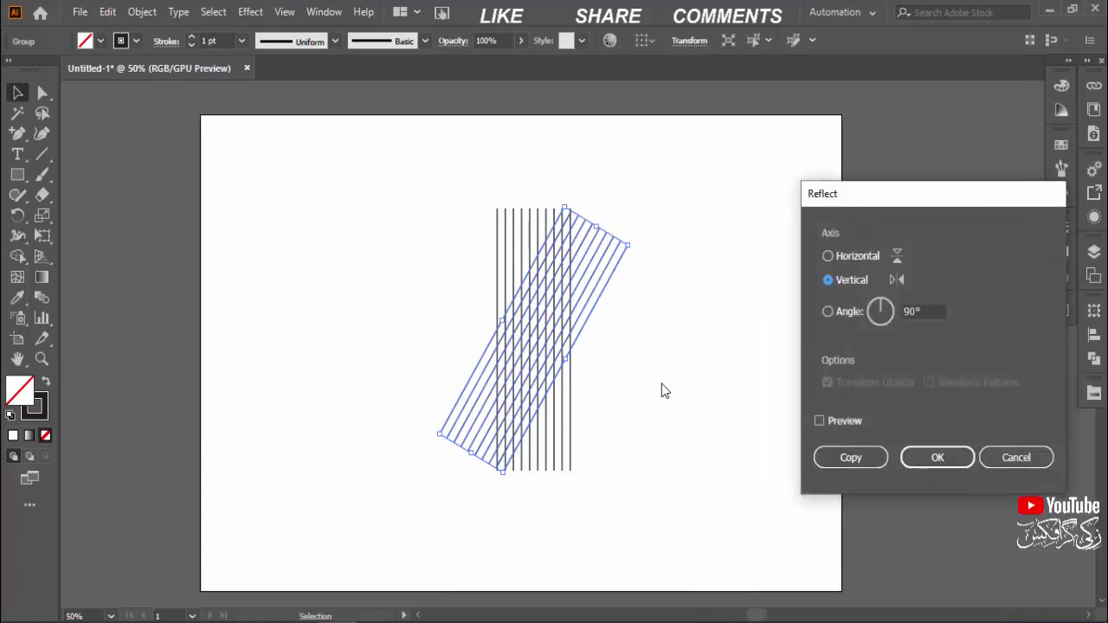
{"action": "left_click", "coordinate": [864, 256]}
{"action": "left_click", "coordinate": [847, 423]}
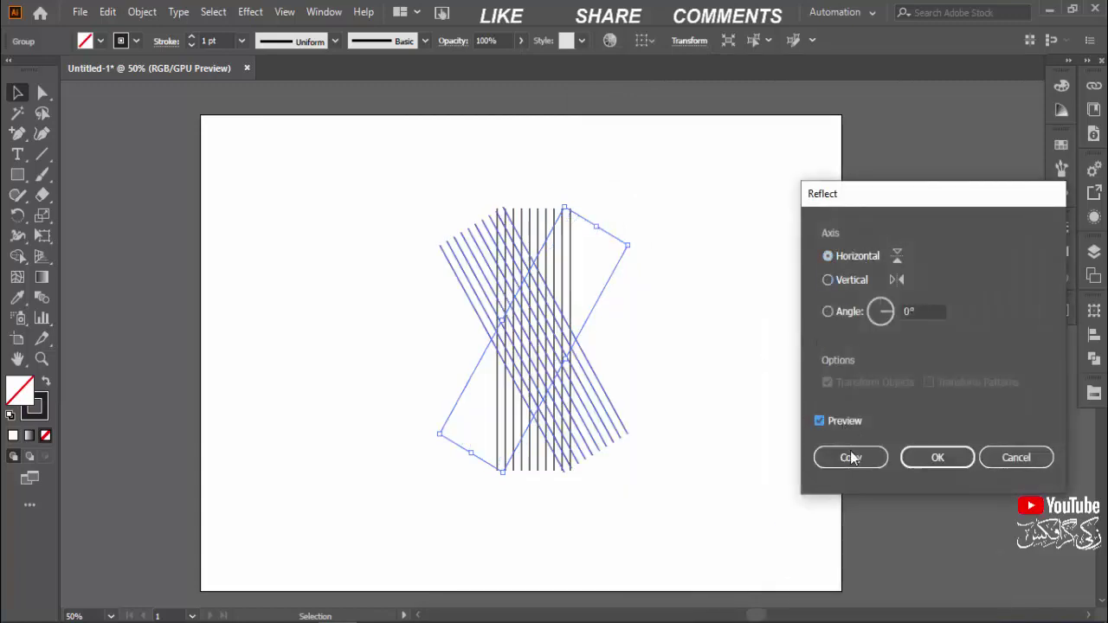
{"action": "left_click", "coordinate": [864, 460]}
{"action": "left_click", "coordinate": [692, 360]}
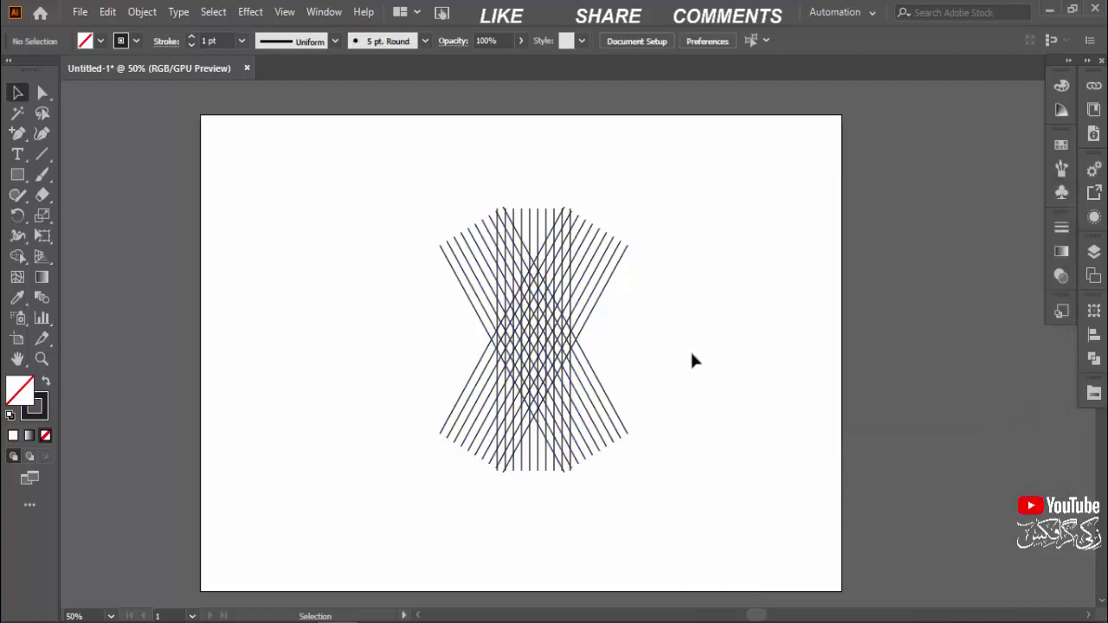
{"action": "key", "text": "ctrl+plus"}
{"action": "key", "text": "ctrl+plus"}
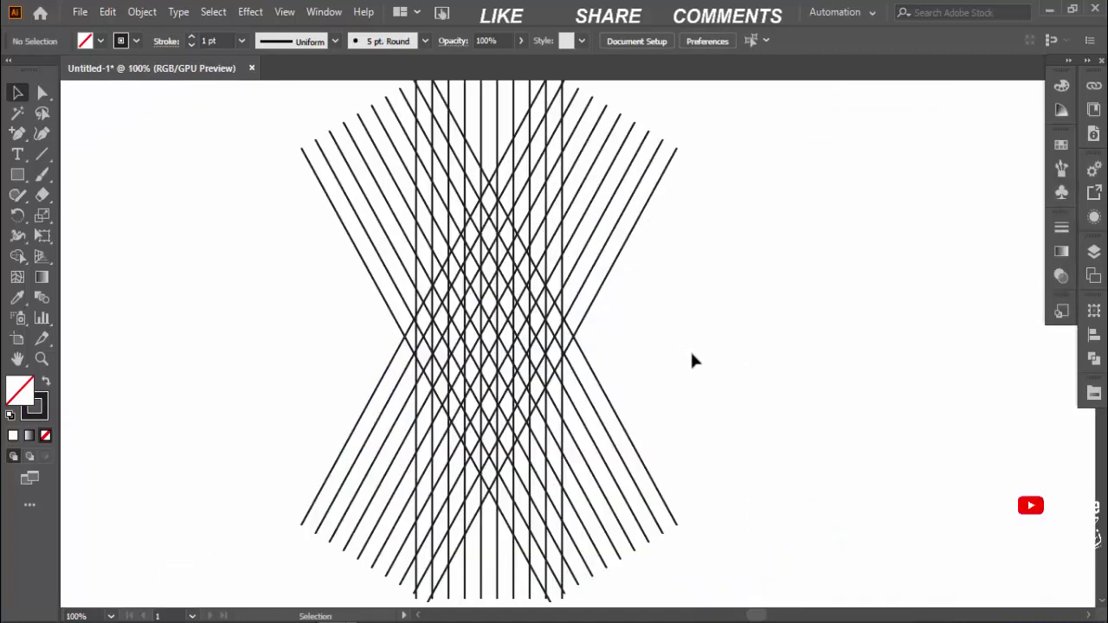
Step: Rotate the vertical line group 90° so its lines run horizontally
{"action": "left_click_drag", "start_coordinate": [693, 350], "coordinate": [639, 302]}
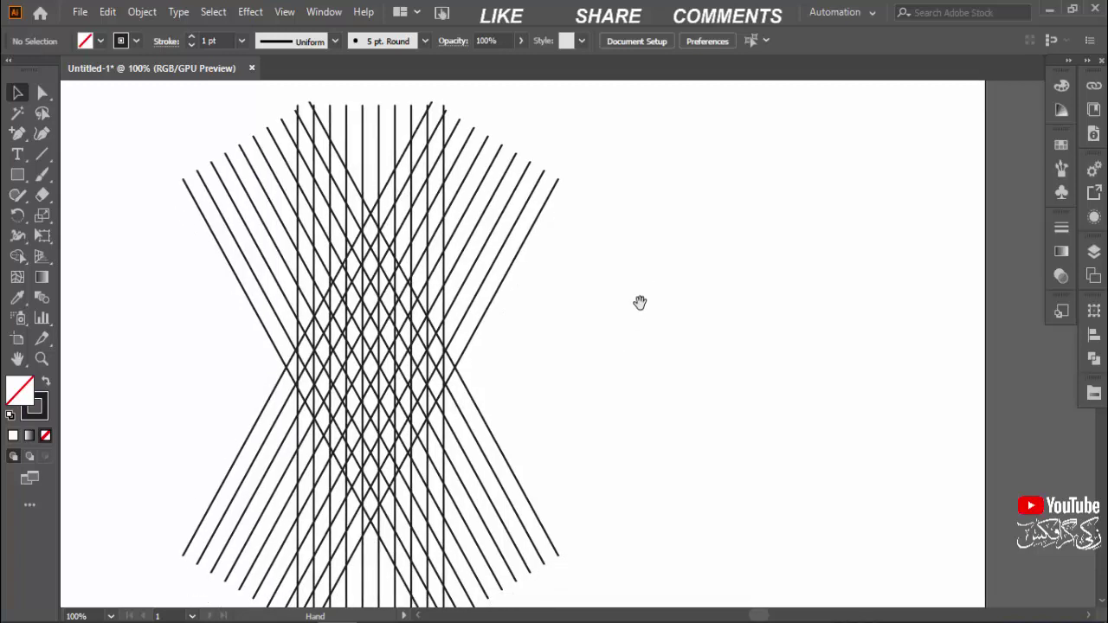
{"action": "left_click", "coordinate": [396, 140]}
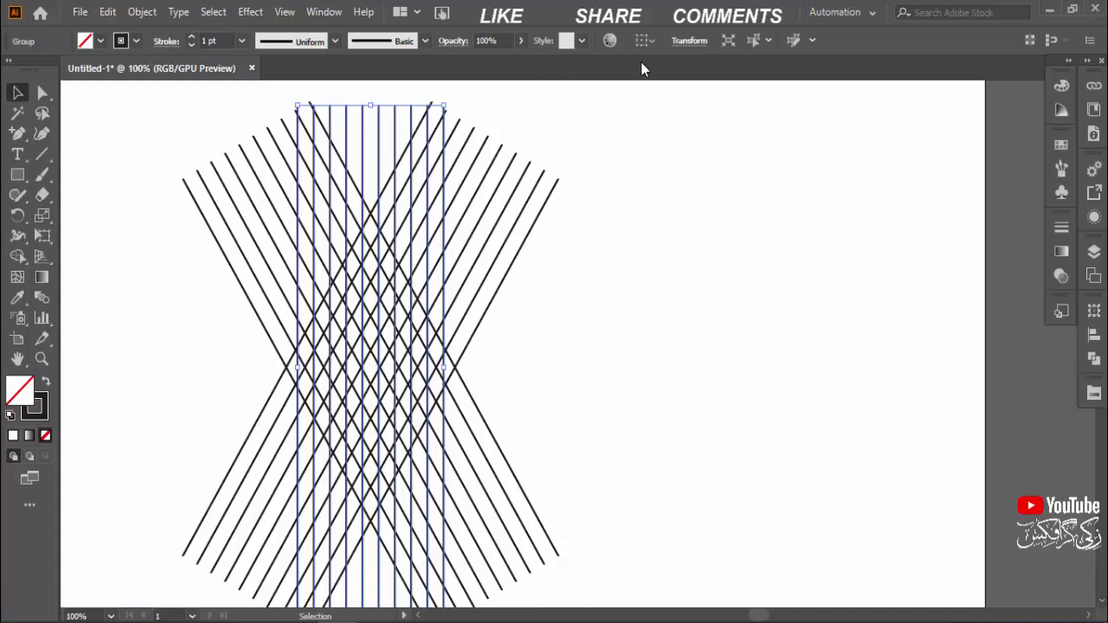
{"action": "left_click_drag", "start_coordinate": [451, 103], "coordinate": [685, 479]}
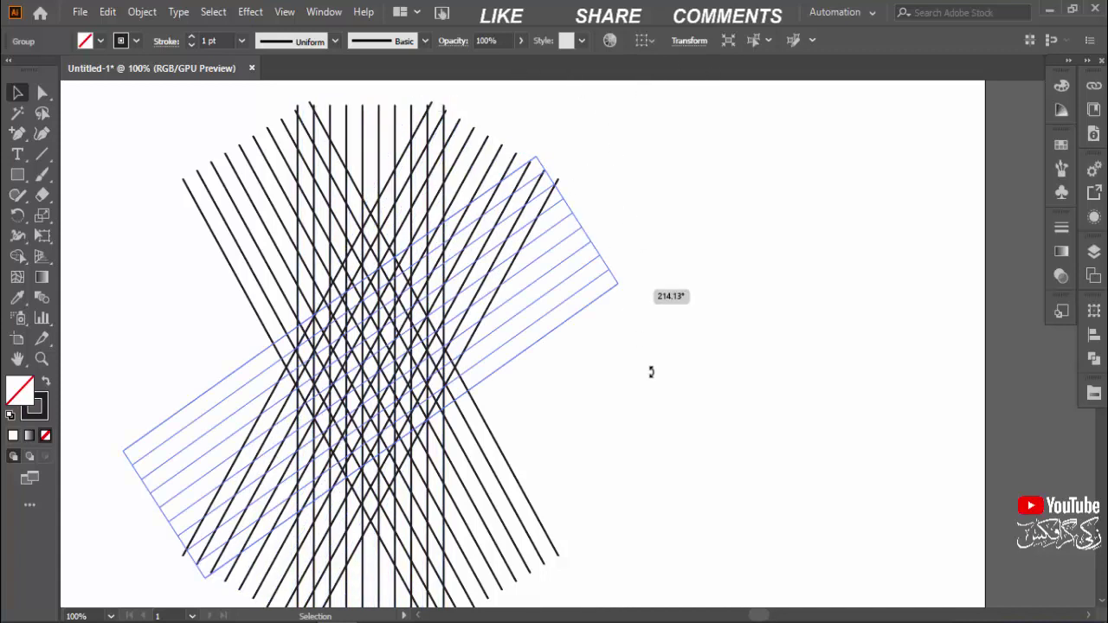
{"action": "left_click", "coordinate": [723, 354]}
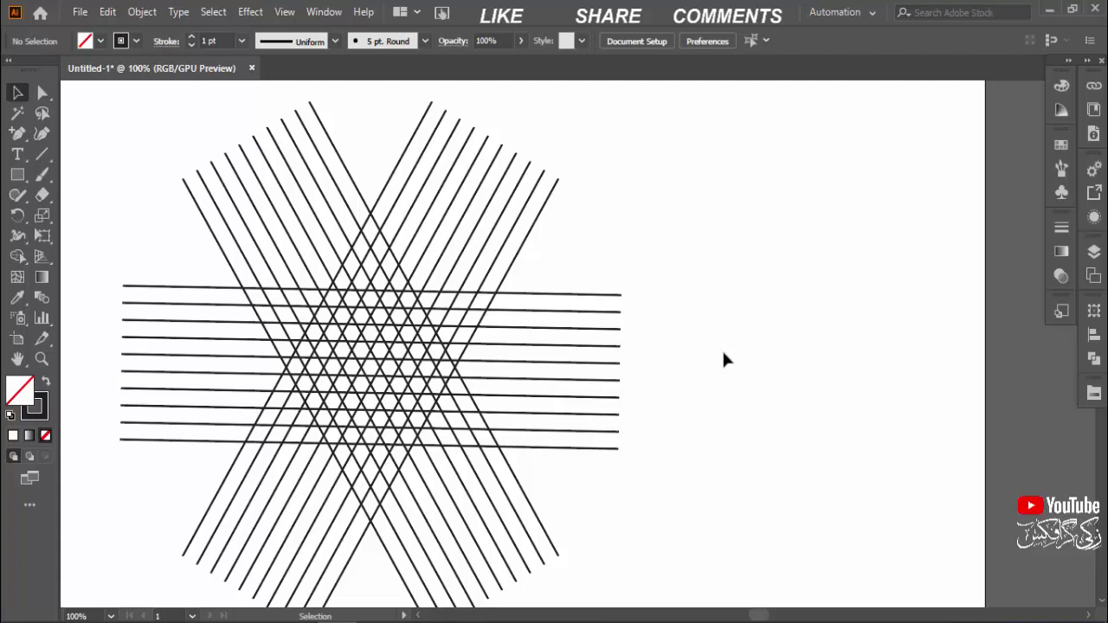
Step: Set the stroke weight of all grid lines to 0.1 pt
{"action": "key", "text": "ctrl+equal"}
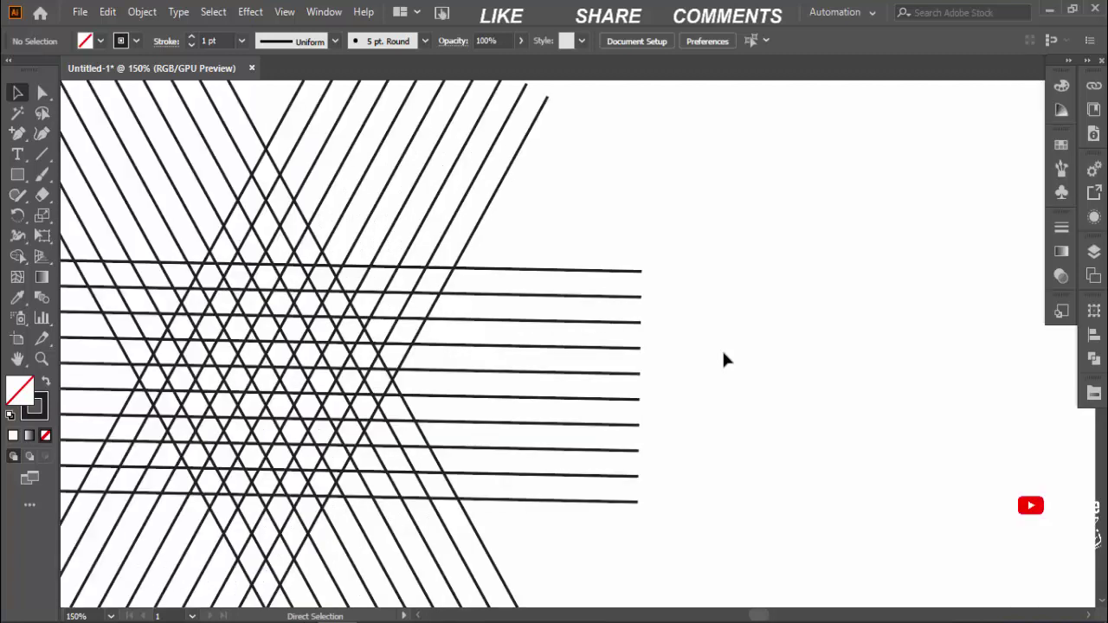
{"action": "left_click_drag", "start_coordinate": [633, 377], "coordinate": [882, 366]}
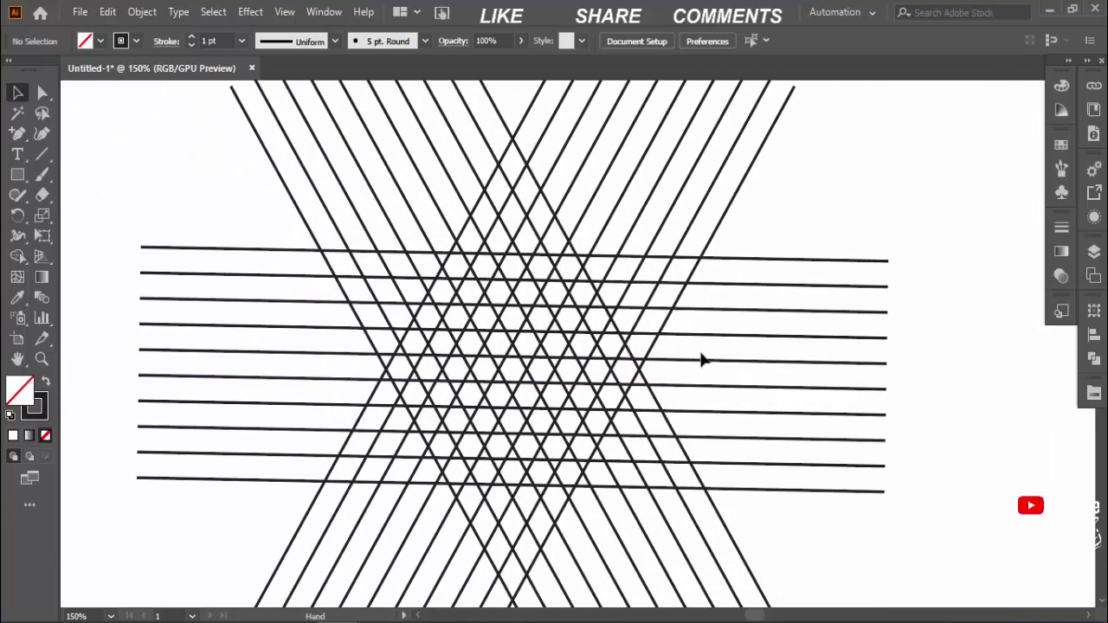
{"action": "key", "text": "ctrl+a"}
{"action": "left_click", "coordinate": [242, 41]}
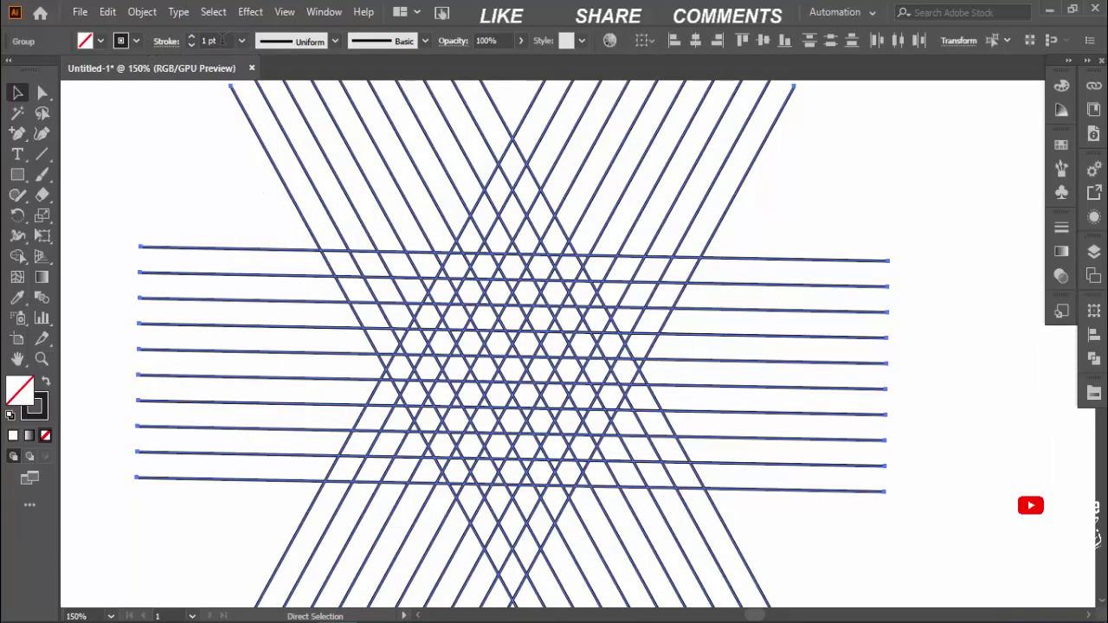
{"action": "left_click", "coordinate": [212, 41]}
{"action": "type", "text": "0"}
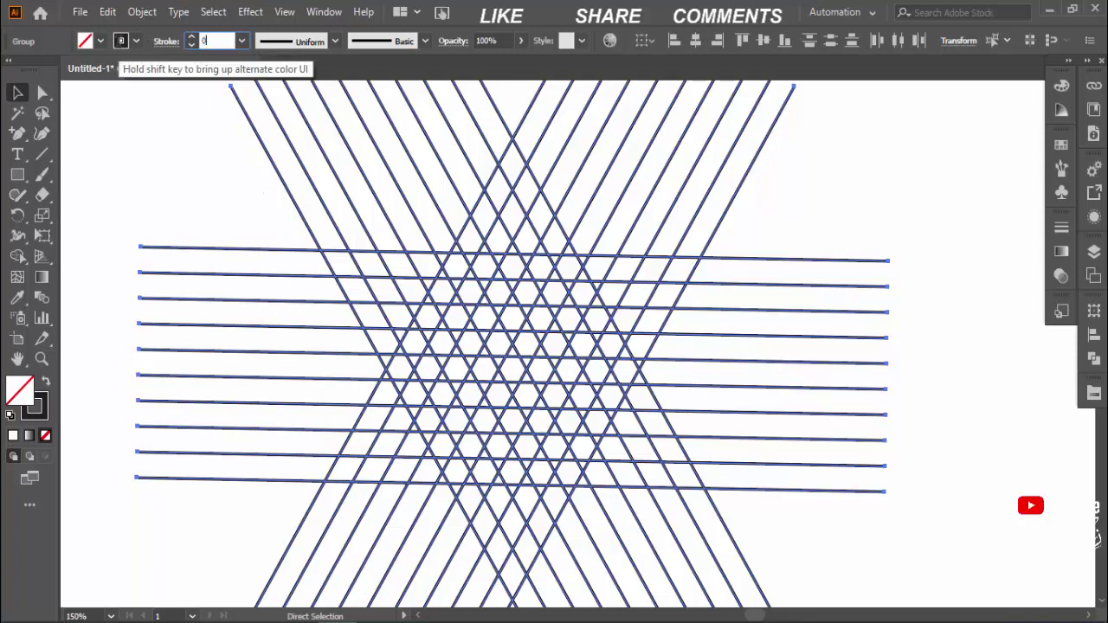
{"action": "type", "text": ".1"}
{"action": "key", "text": "Return"}
{"action": "key", "text": "v"}
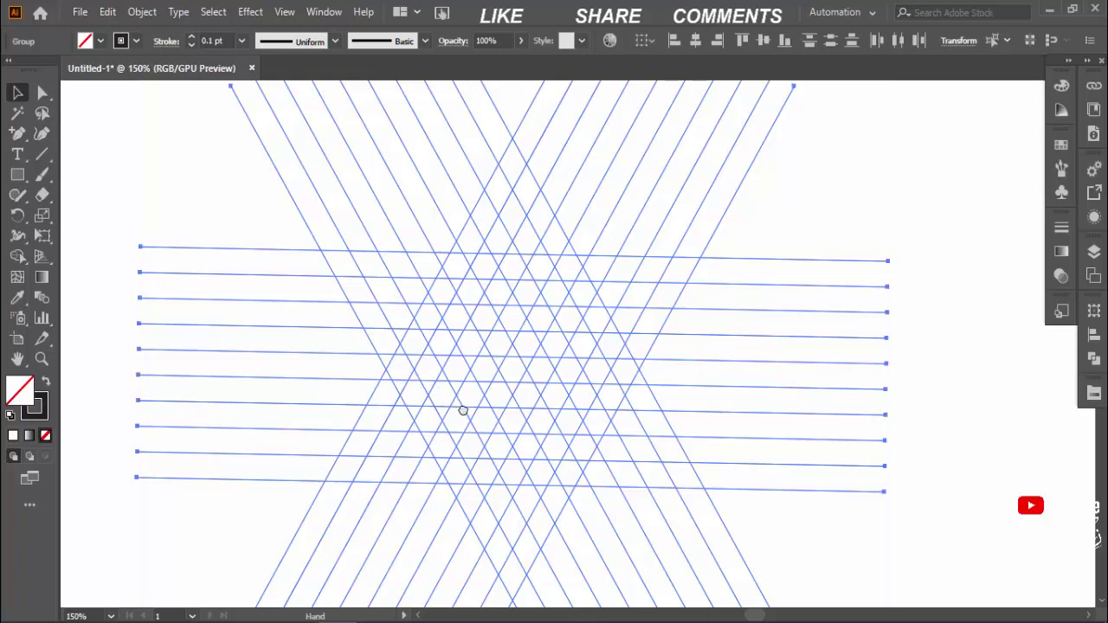
{"action": "mouse_move", "coordinate": [462, 408]}
{"action": "left_mouse_down"}
{"action": "mouse_move", "coordinate": [453, 390]}
{"action": "mouse_move", "coordinate": [406, 366]}
{"action": "left_mouse_up"}
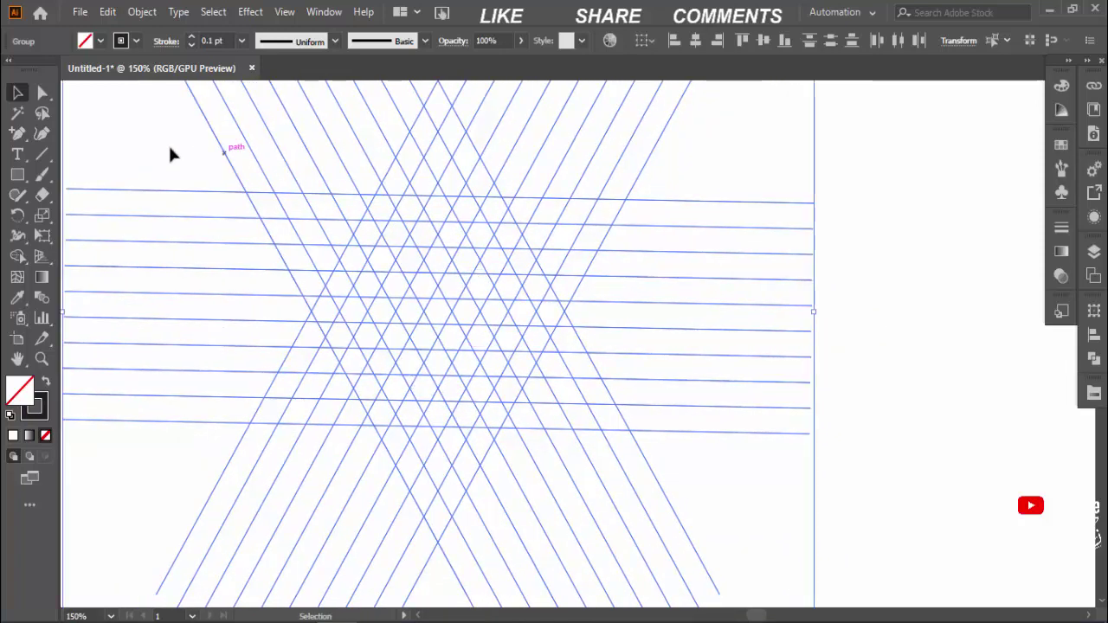
Step: Pick the Shape Builder tool and set the fill colour to black
{"action": "left_click", "coordinate": [17, 255]}
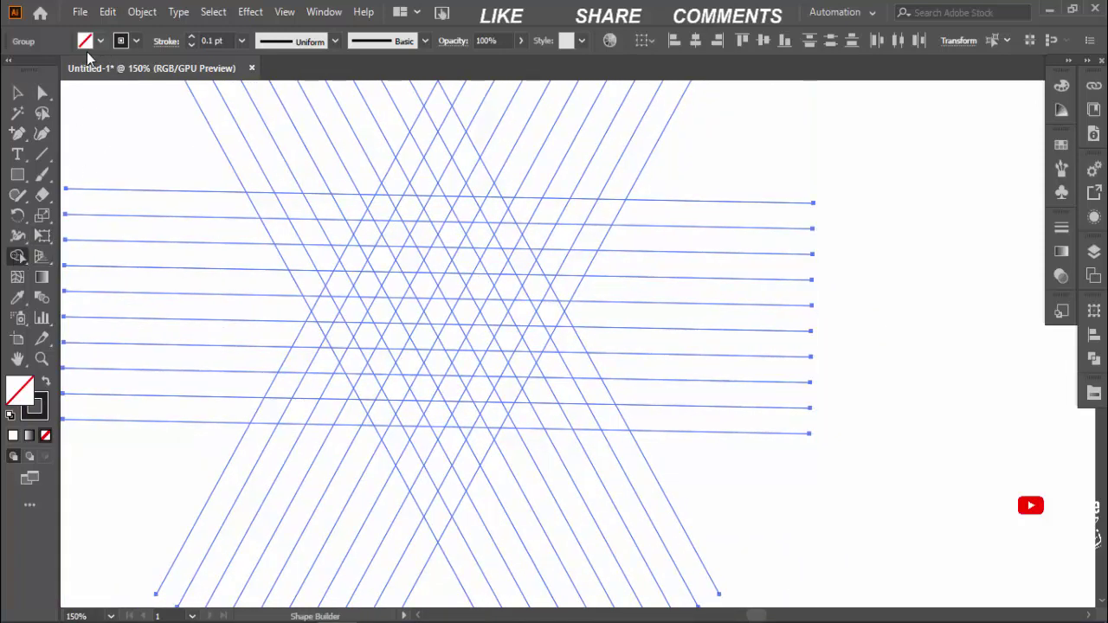
{"action": "left_click", "coordinate": [100, 41]}
{"action": "left_click", "coordinate": [46, 72]}
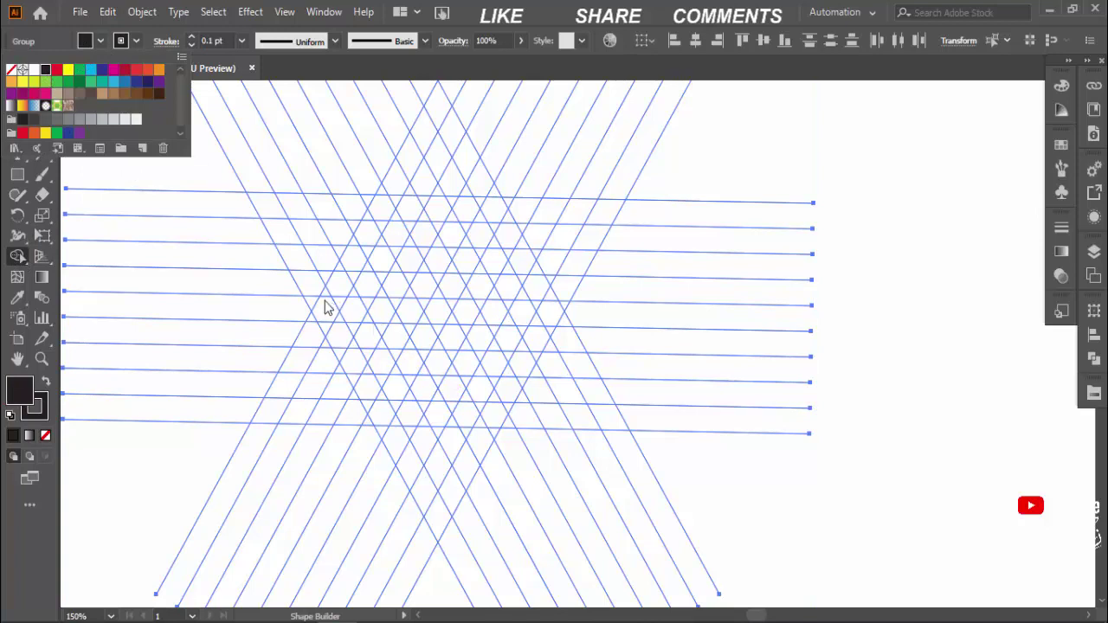
{"action": "left_click", "coordinate": [338, 342]}
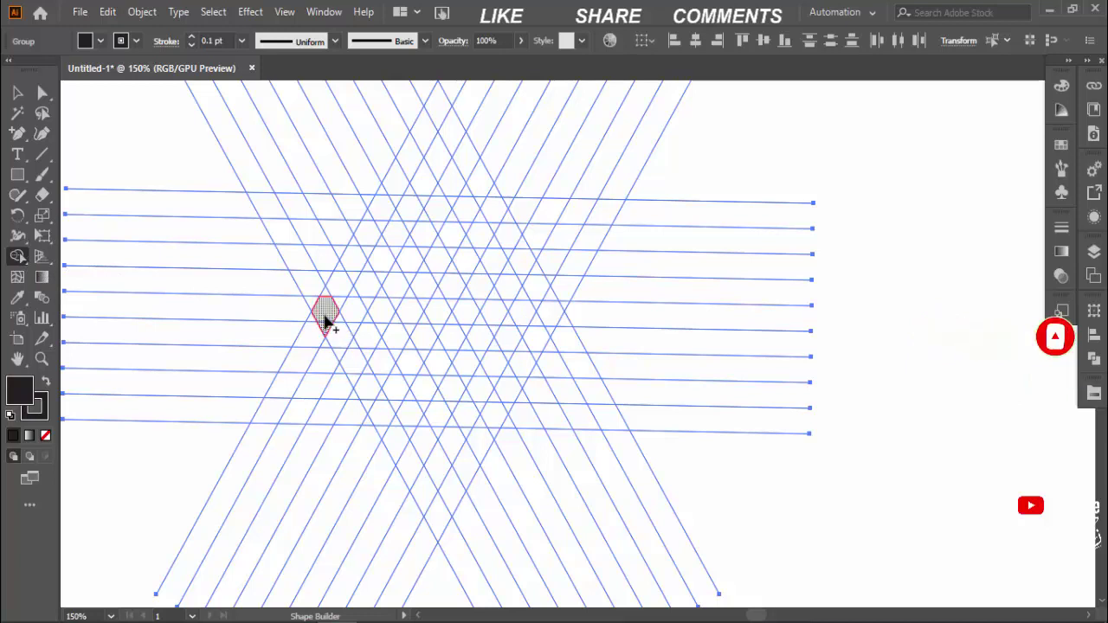
Step: Merge grid cells into the black zigzag stroke of the Z
{"action": "left_click", "coordinate": [323, 313]}
{"action": "left_click_drag", "start_coordinate": [327, 310], "coordinate": [383, 229]}
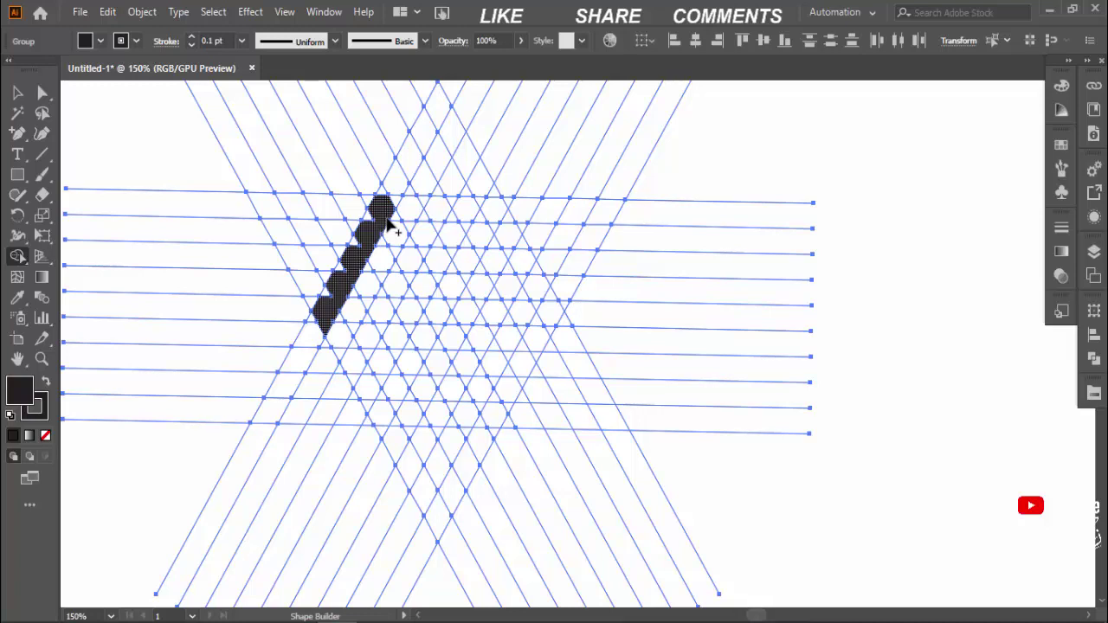
{"action": "left_click_drag", "start_coordinate": [388, 223], "coordinate": [456, 374]}
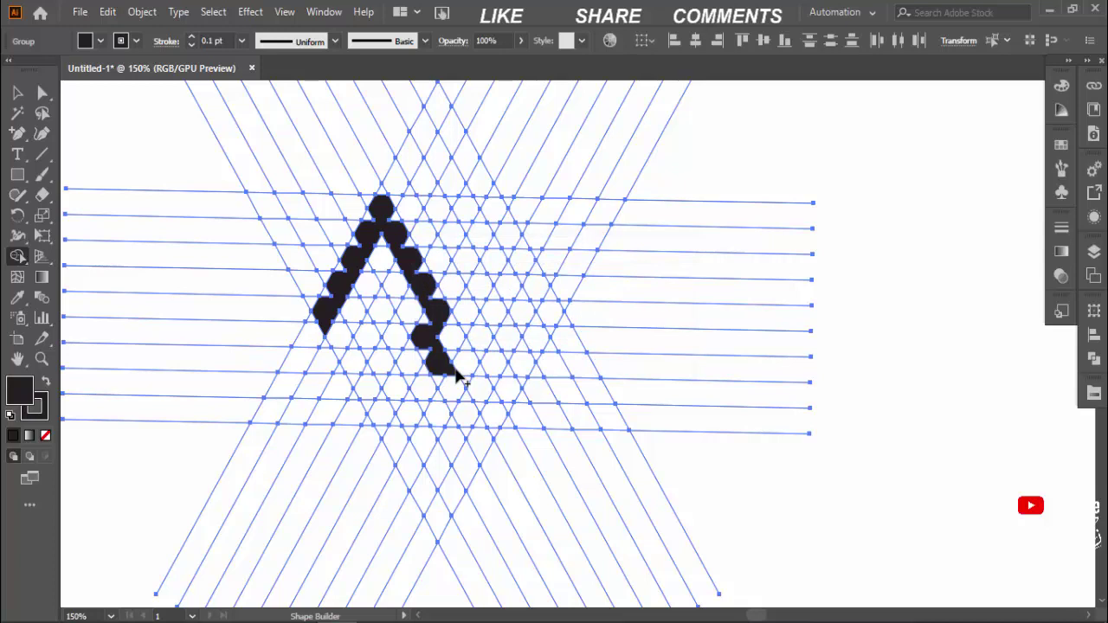
{"action": "key", "text": "ctrl+z"}
{"action": "key", "text": "ctrl+z"}
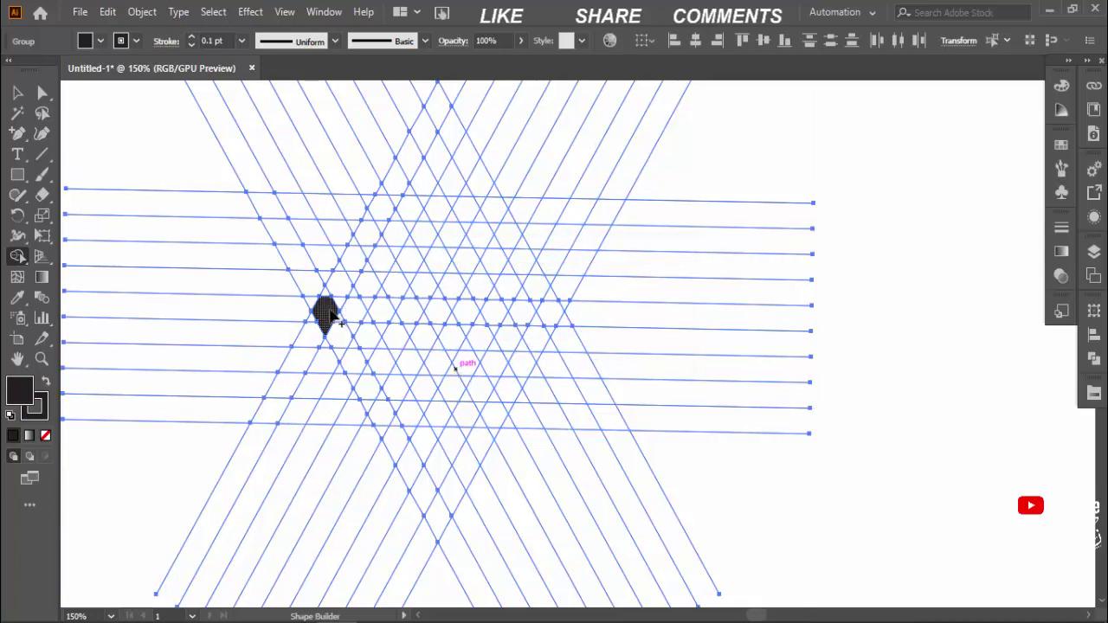
{"action": "left_click_drag", "start_coordinate": [329, 308], "coordinate": [367, 230]}
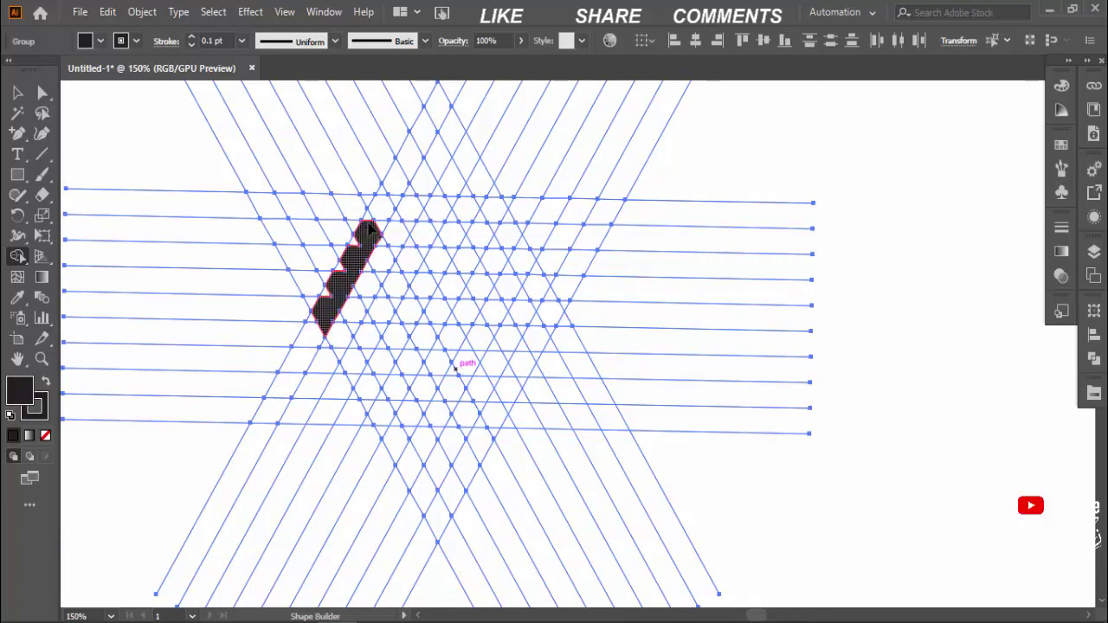
{"action": "left_click_drag", "start_coordinate": [367, 230], "coordinate": [457, 415]}
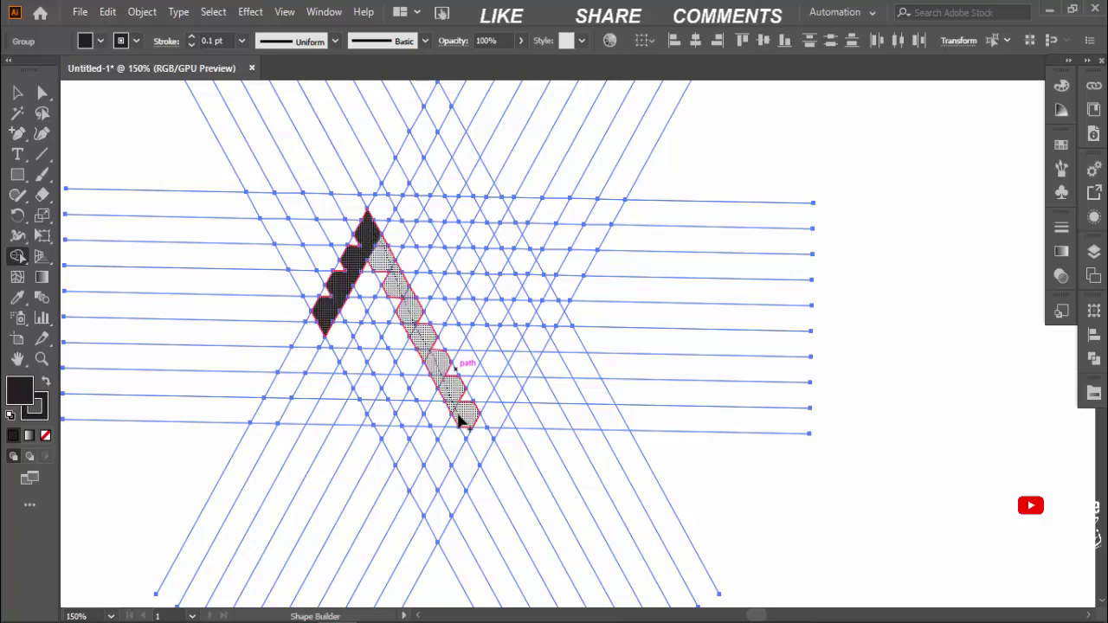
{"action": "mouse_move", "coordinate": [457, 415]}
{"action": "left_mouse_down"}
{"action": "mouse_move", "coordinate": [467, 422]}
{"action": "mouse_move", "coordinate": [510, 340]}
{"action": "left_mouse_up"}
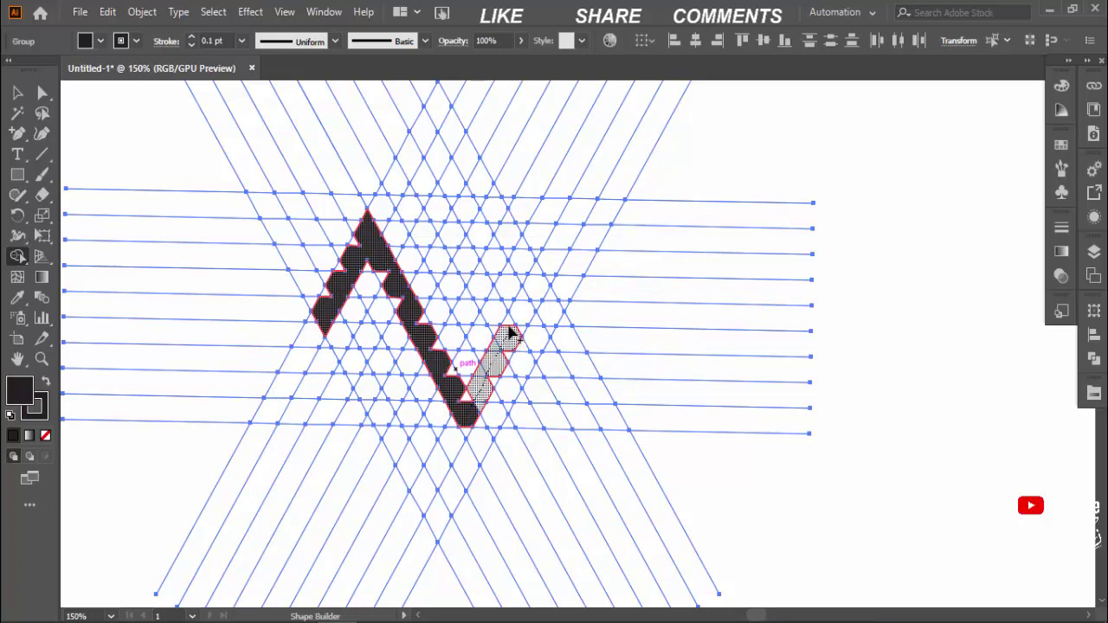
{"action": "left_click_drag", "start_coordinate": [511, 339], "coordinate": [512, 329]}
{"action": "left_click_drag", "start_coordinate": [512, 329], "coordinate": [507, 331]}
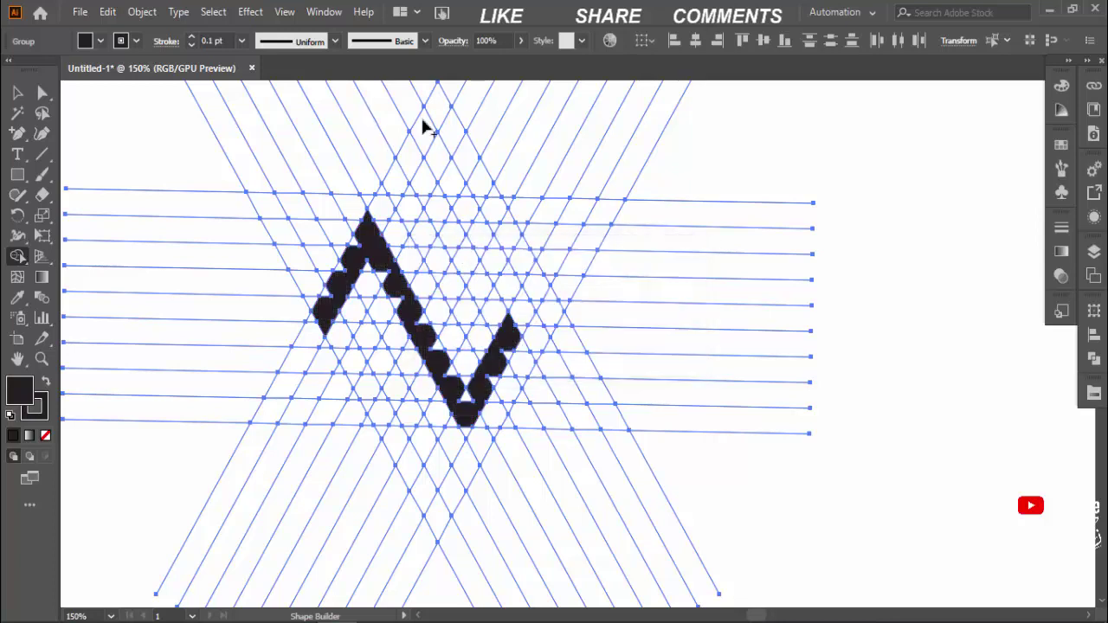
{"action": "scroll", "coordinate": [476, 259], "scroll_direction": "up", "scroll_amount": 2}
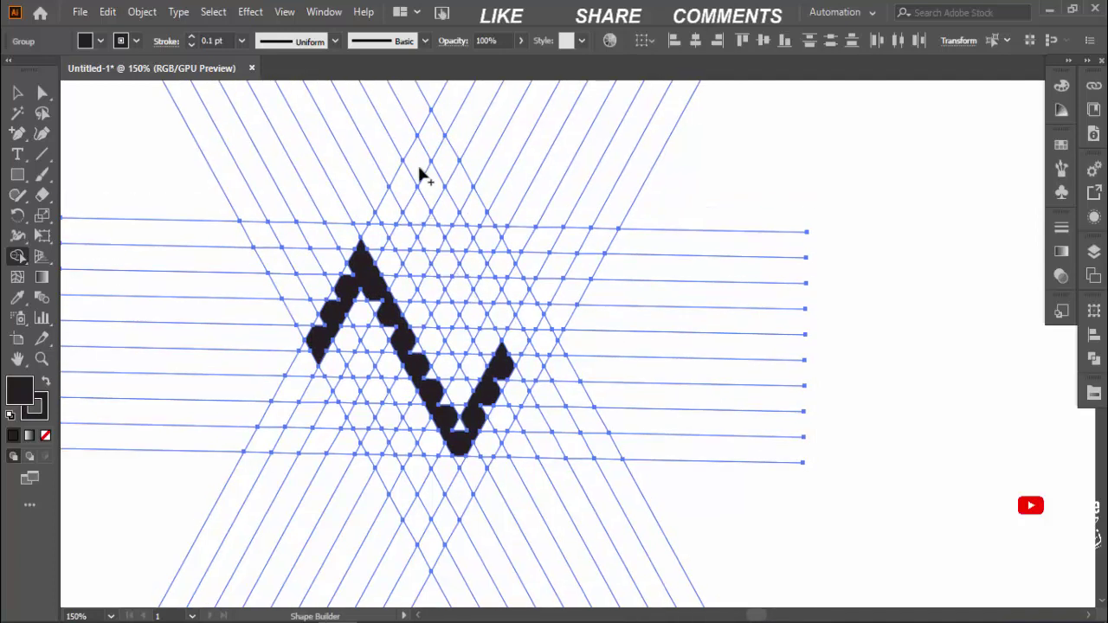
Step: Merge grid cells into the diagonal strokes of the second letter, G
{"action": "mouse_move", "coordinate": [419, 166]}
{"action": "left_mouse_down"}
{"action": "mouse_move", "coordinate": [391, 227]}
{"action": "mouse_move", "coordinate": [451, 342]}
{"action": "left_mouse_up"}
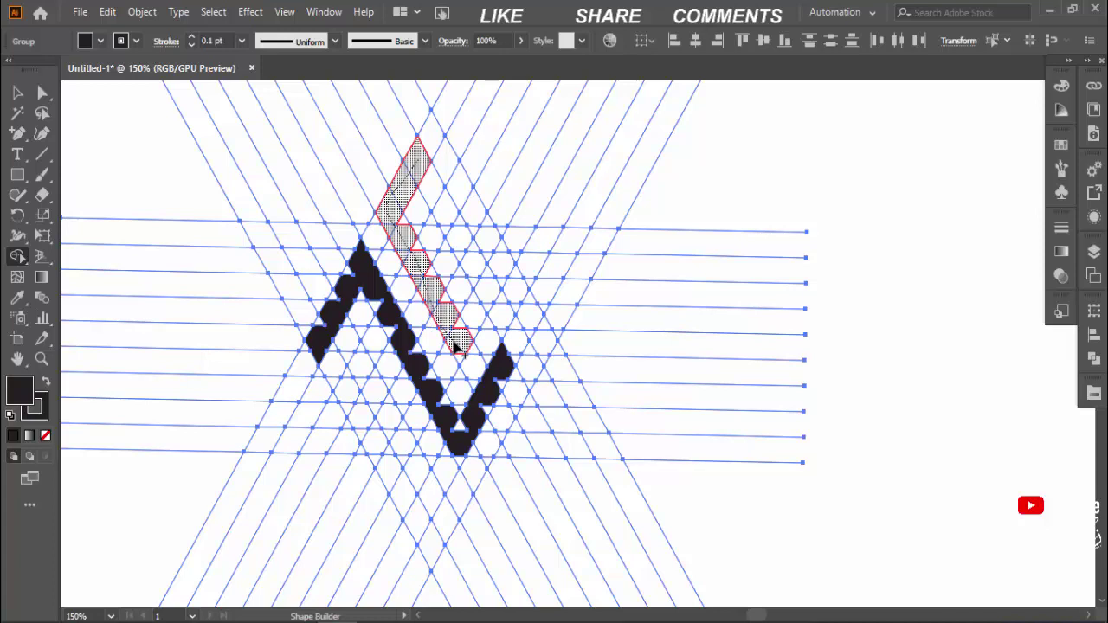
{"action": "left_click_drag", "start_coordinate": [457, 346], "coordinate": [461, 343]}
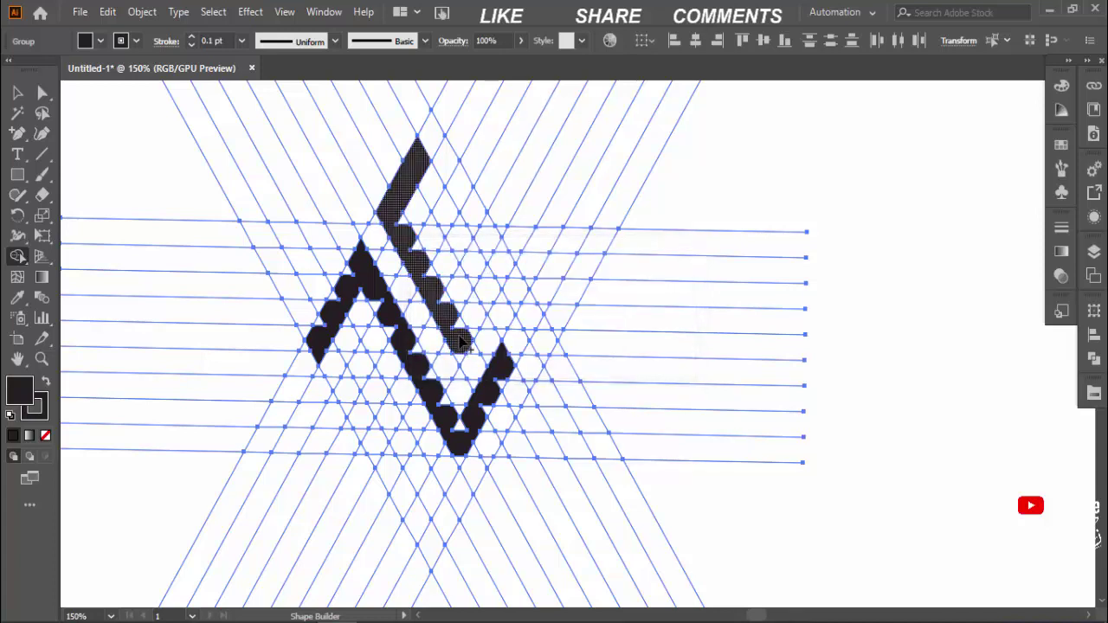
{"action": "left_click_drag", "start_coordinate": [461, 343], "coordinate": [500, 293]}
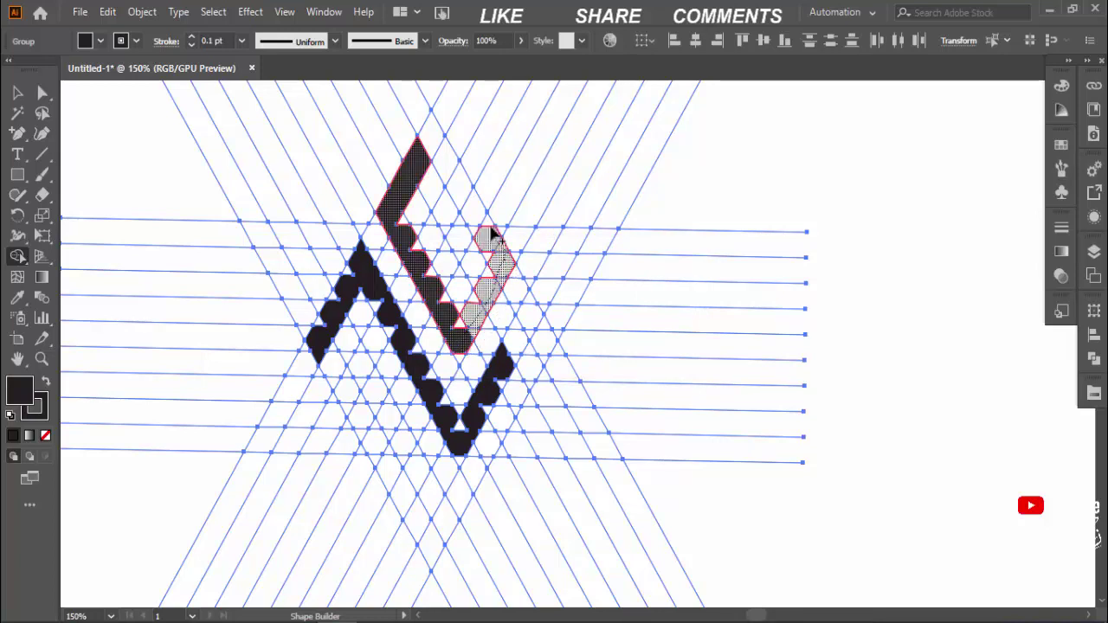
{"action": "left_click_drag", "start_coordinate": [490, 223], "coordinate": [490, 226]}
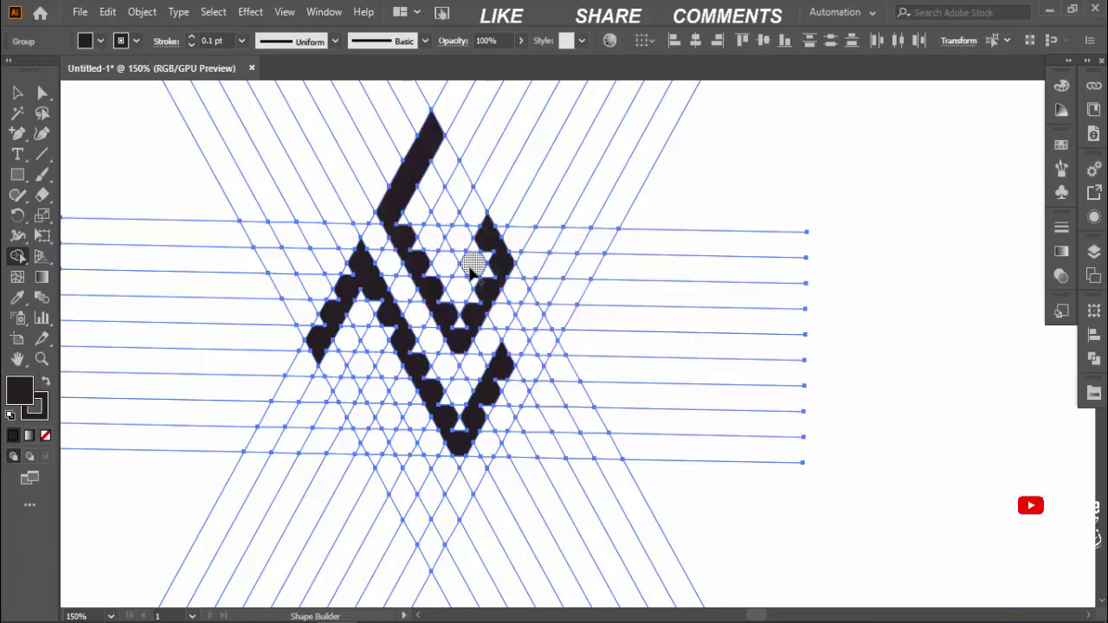
{"action": "scroll", "coordinate": [495, 280], "scroll_direction": "up", "scroll_amount": 3}
Step: Fill the notches along the left arm and inside the upper letter, then zoom out
{"action": "left_click_drag", "start_coordinate": [646, 503], "coordinate": [528, 486]}
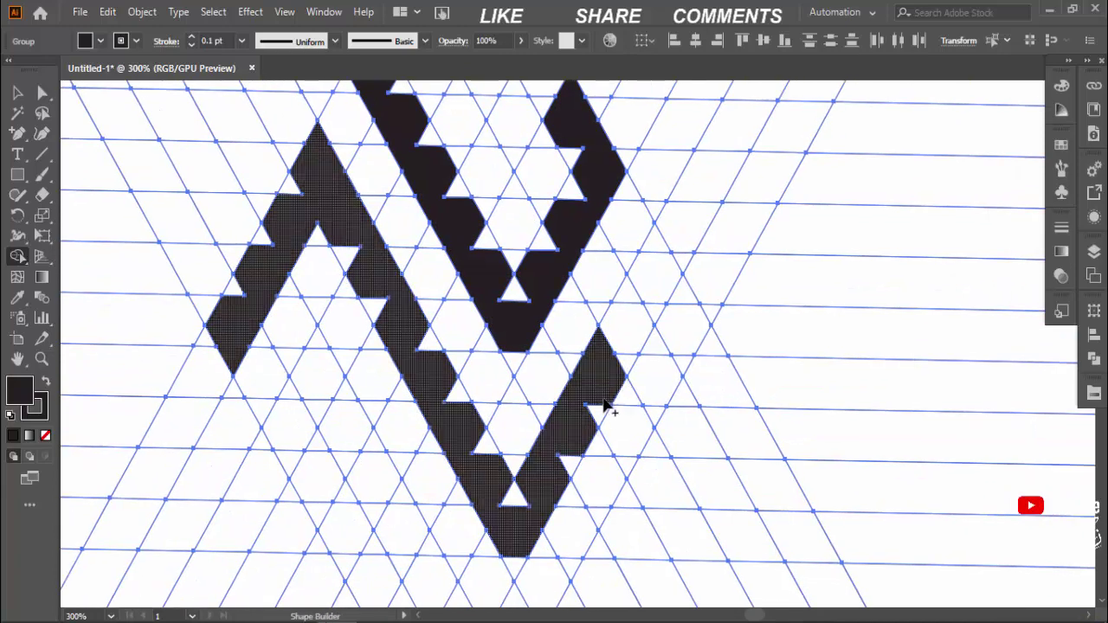
{"action": "left_click_drag", "start_coordinate": [515, 559], "coordinate": [401, 316]}
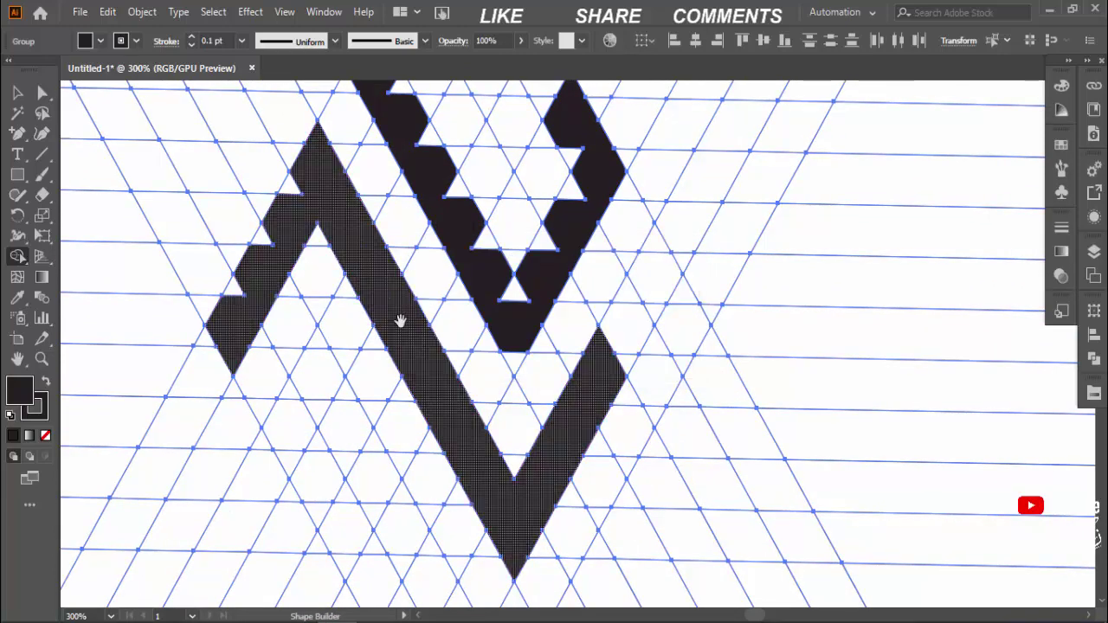
{"action": "left_click_drag", "start_coordinate": [302, 197], "coordinate": [359, 297]}
{"action": "left_click_drag", "start_coordinate": [471, 214], "coordinate": [346, 266]}
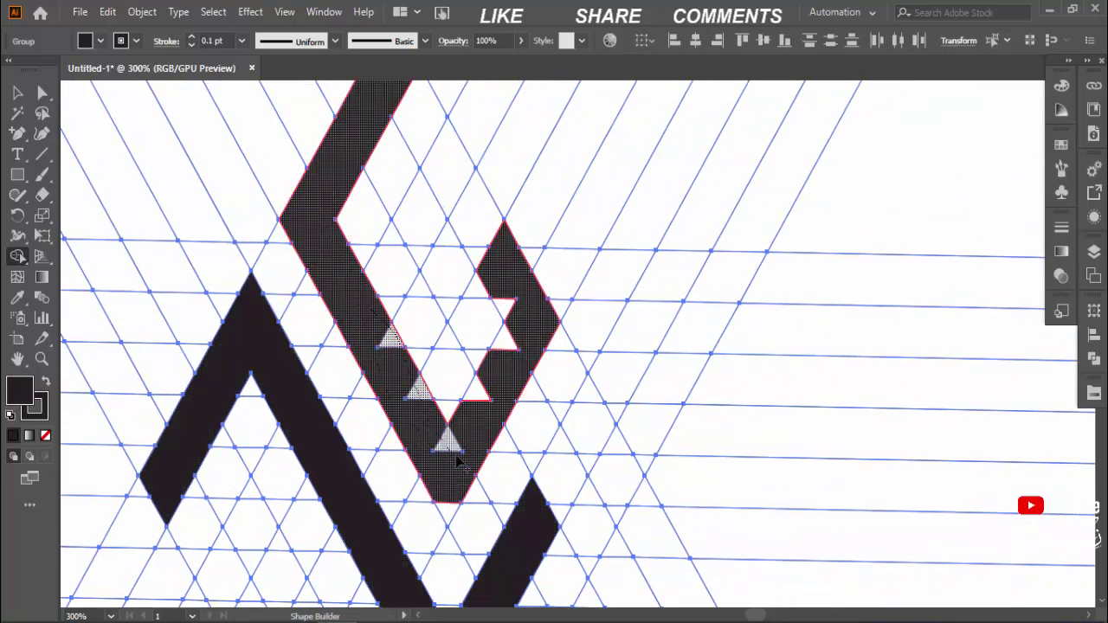
{"action": "left_click_drag", "start_coordinate": [457, 463], "coordinate": [458, 471]}
{"action": "left_click_drag", "start_coordinate": [485, 212], "coordinate": [502, 366]}
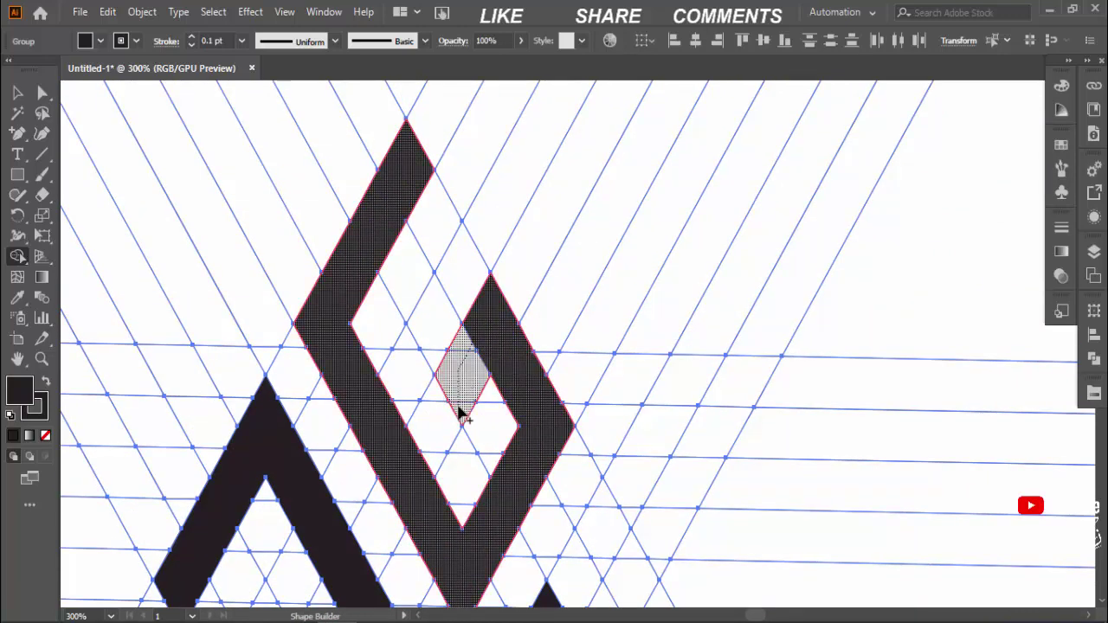
{"action": "key", "text": "ctrl+minus"}
{"action": "key", "text": "ctrl+minus"}
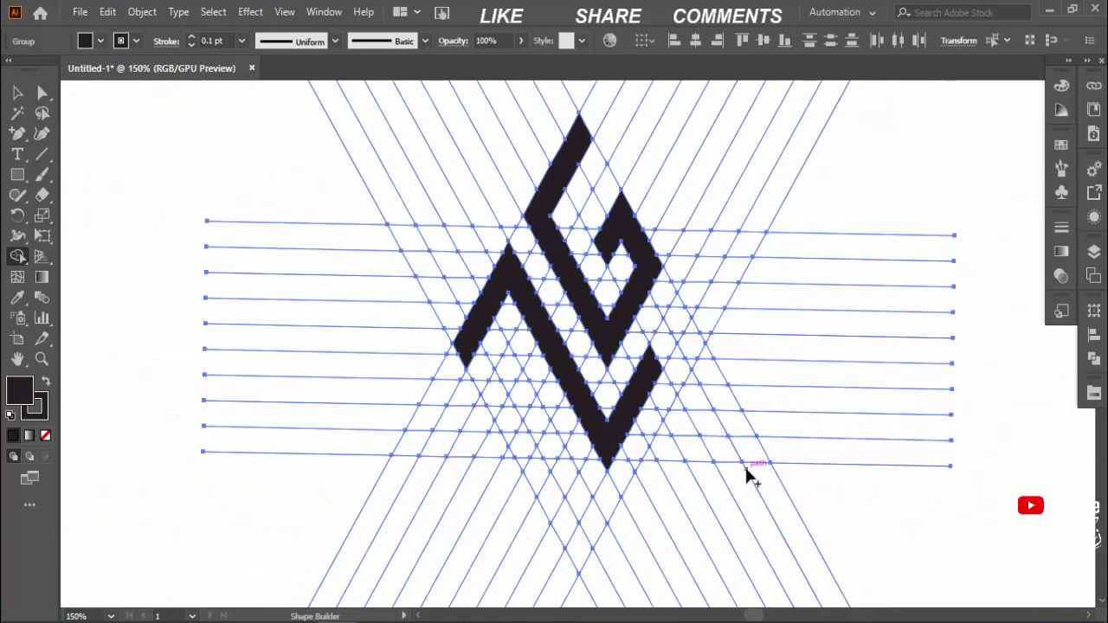
{"action": "scroll", "coordinate": [670, 433], "scroll_direction": "right", "scroll_amount": 5}
{"action": "scroll", "coordinate": [670, 432], "scroll_direction": "right", "scroll_amount": 1}
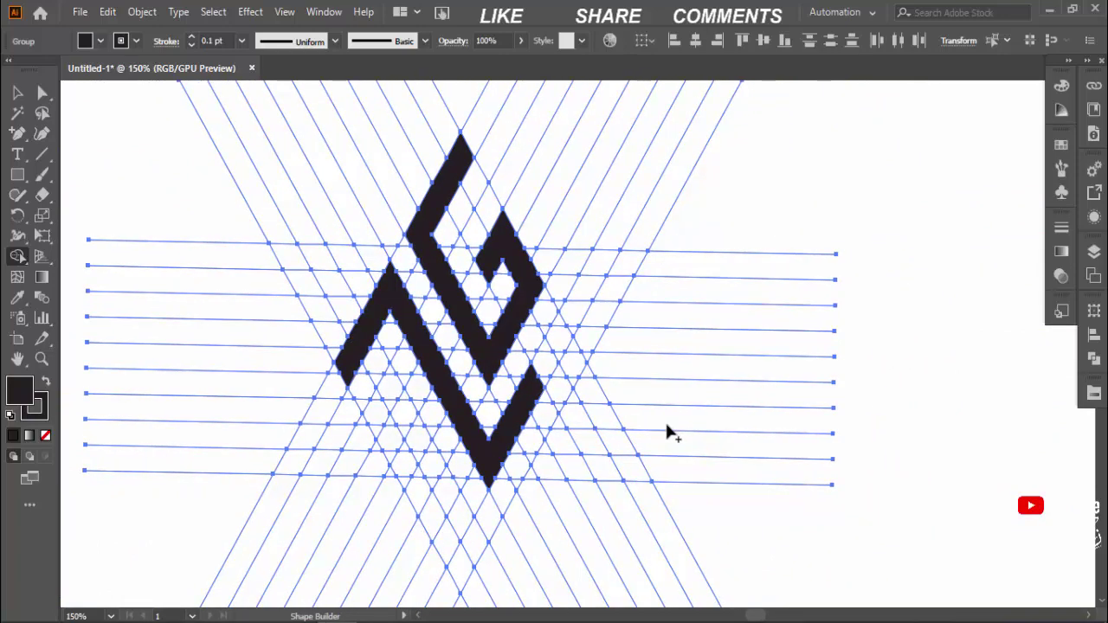
{"action": "scroll", "coordinate": [675, 433], "scroll_direction": "left", "scroll_amount": 8}
Step: Ungroup the logo from the grid, move it aside and delete the grid lines
{"action": "key", "text": "v"}
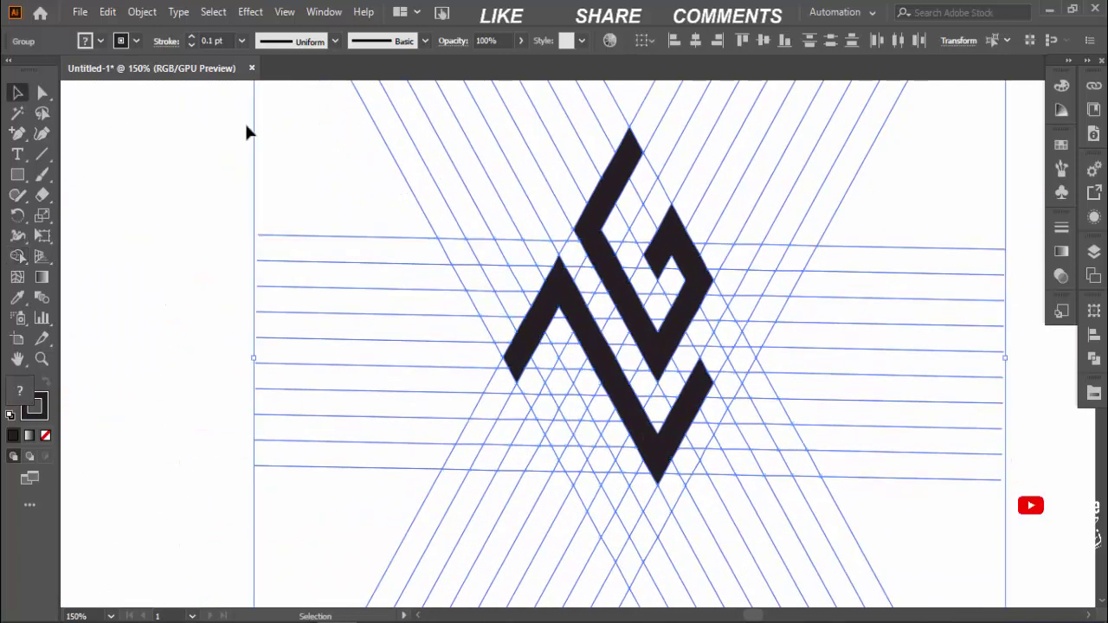
{"action": "right_click", "coordinate": [627, 320]}
{"action": "left_click", "coordinate": [658, 457]}
{"action": "left_click", "coordinate": [559, 372]}
{"action": "right_click", "coordinate": [618, 248]}
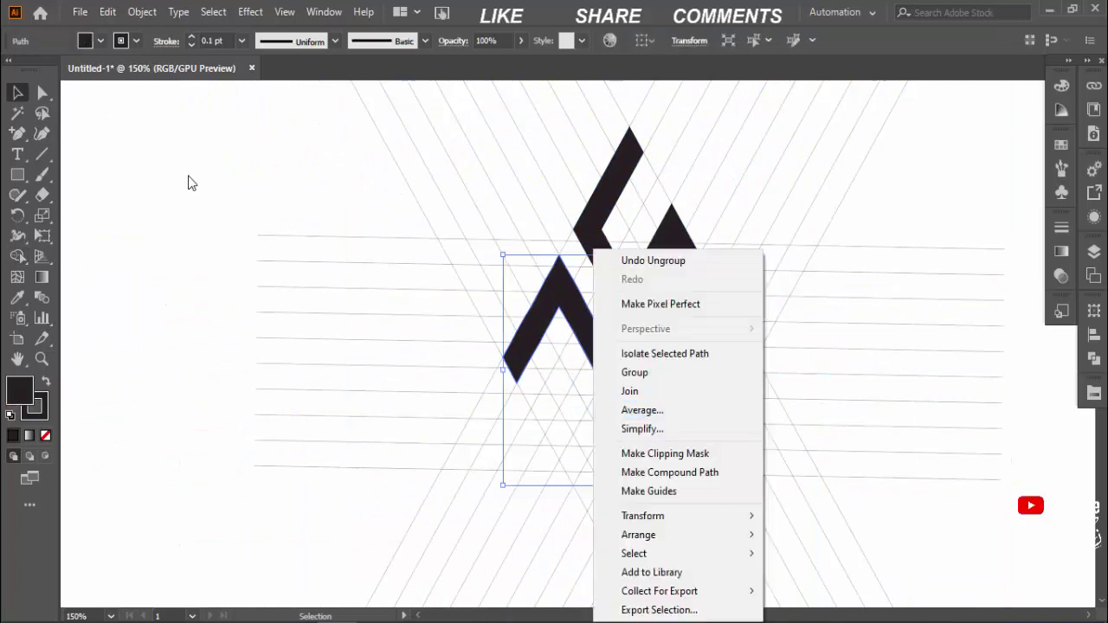
{"action": "key", "text": "Escape"}
{"action": "left_click_drag", "start_coordinate": [540, 375], "coordinate": [727, 424]}
{"action": "left_click", "coordinate": [791, 277]}
{"action": "left_click_drag", "start_coordinate": [791, 277], "coordinate": [163, 255]}
{"action": "left_click", "coordinate": [989, 476]}
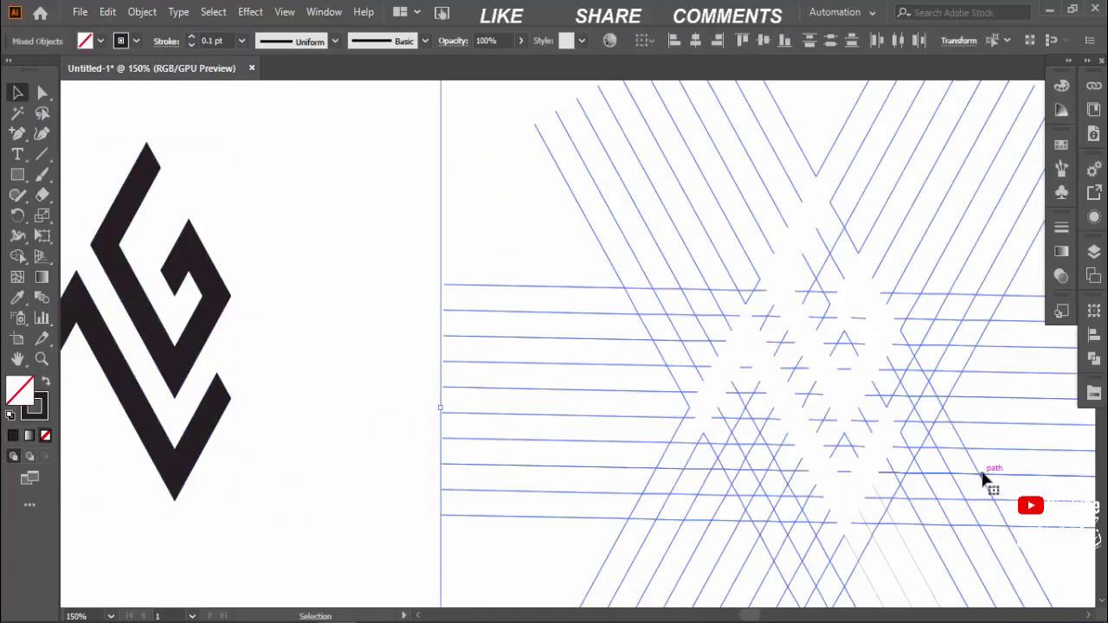
{"action": "key", "text": "Delete"}
Step: Enlarge the ZG logo and centre it on the artboard
{"action": "left_click_drag", "start_coordinate": [354, 450], "coordinate": [688, 394]}
{"action": "scroll", "coordinate": [707, 371], "scroll_direction": "down", "scroll_amount": 1}
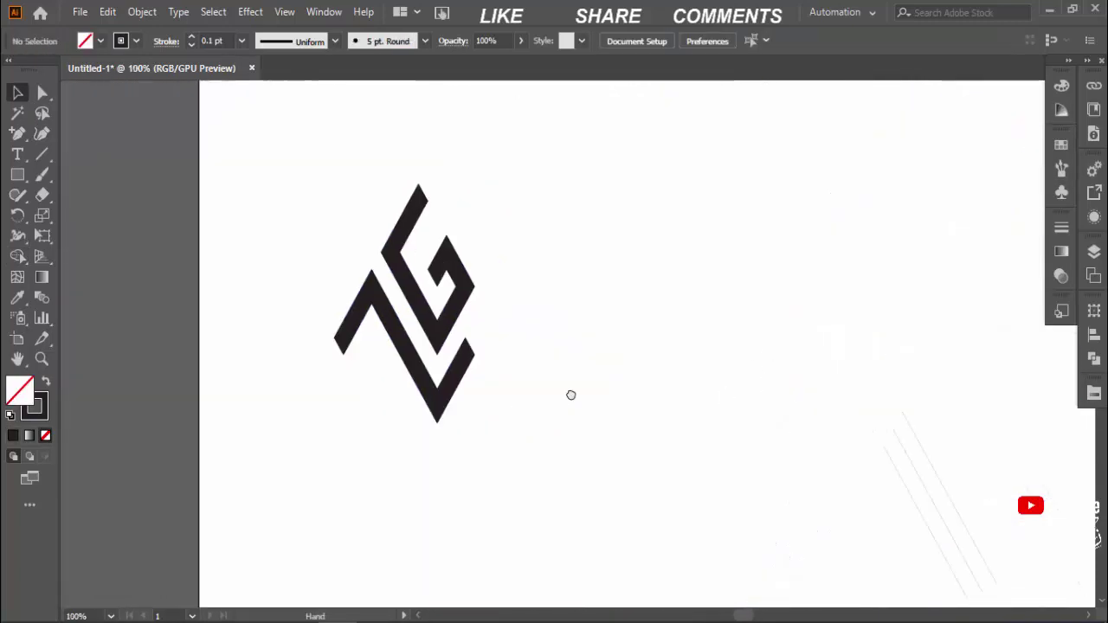
{"action": "scroll", "coordinate": [627, 388], "scroll_direction": "down", "scroll_amount": 2}
{"action": "left_click", "coordinate": [294, 337]}
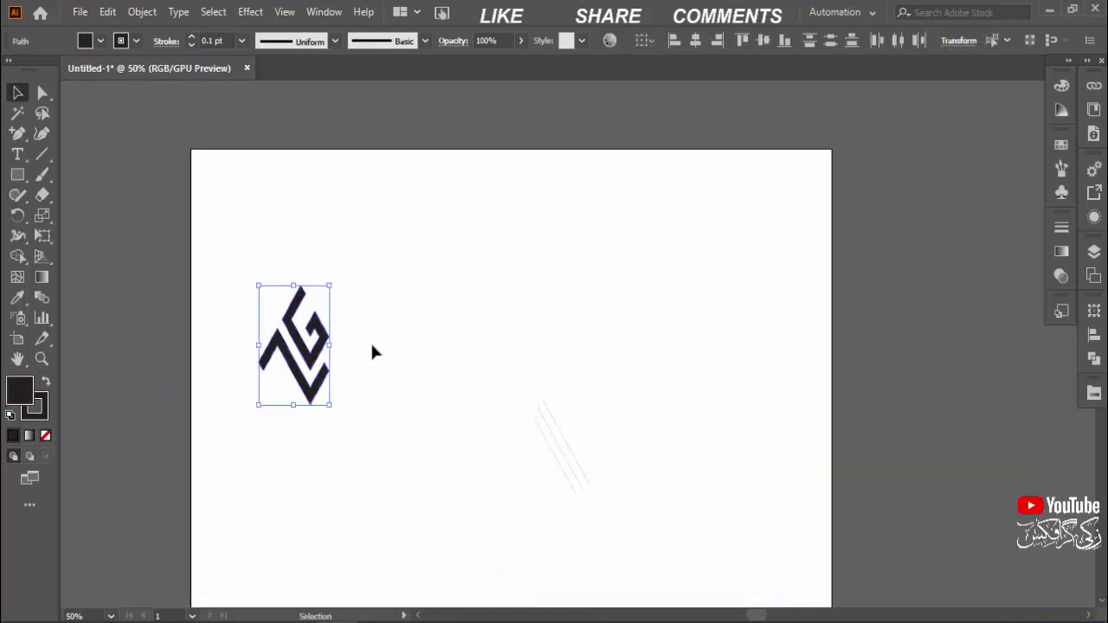
{"action": "left_click_drag", "start_coordinate": [331, 287], "coordinate": [405, 165]}
{"action": "left_click_drag", "start_coordinate": [384, 327], "coordinate": [576, 327]}
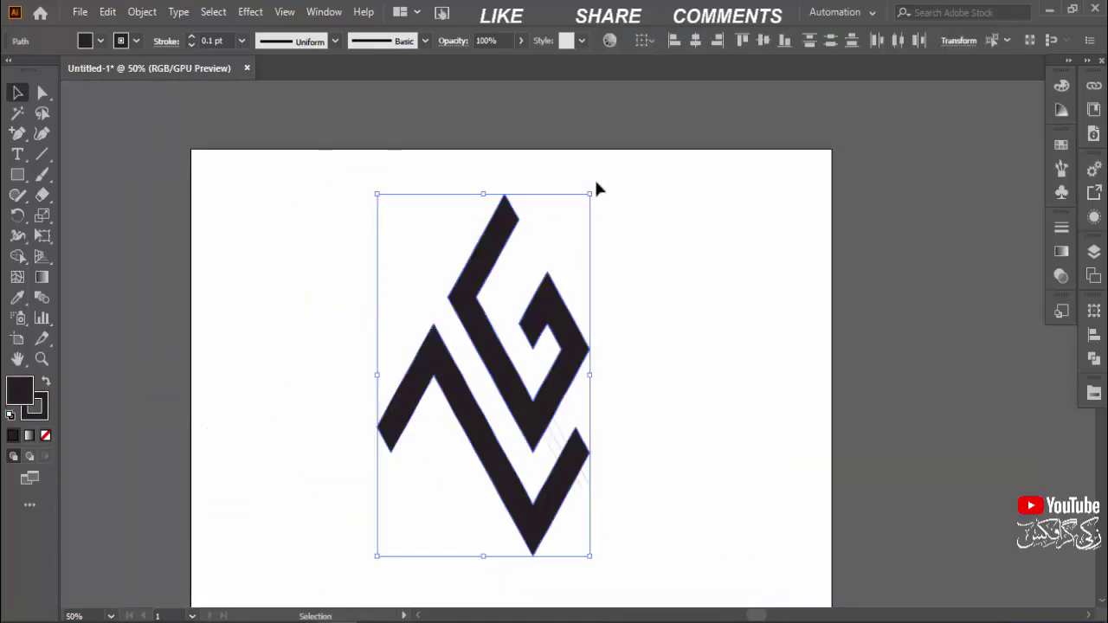
{"action": "left_click", "coordinate": [596, 189]}
{"action": "left_click_drag", "start_coordinate": [346, 268], "coordinate": [580, 338]}
{"action": "left_click", "coordinate": [290, 121]}
{"action": "left_click", "coordinate": [576, 425]}
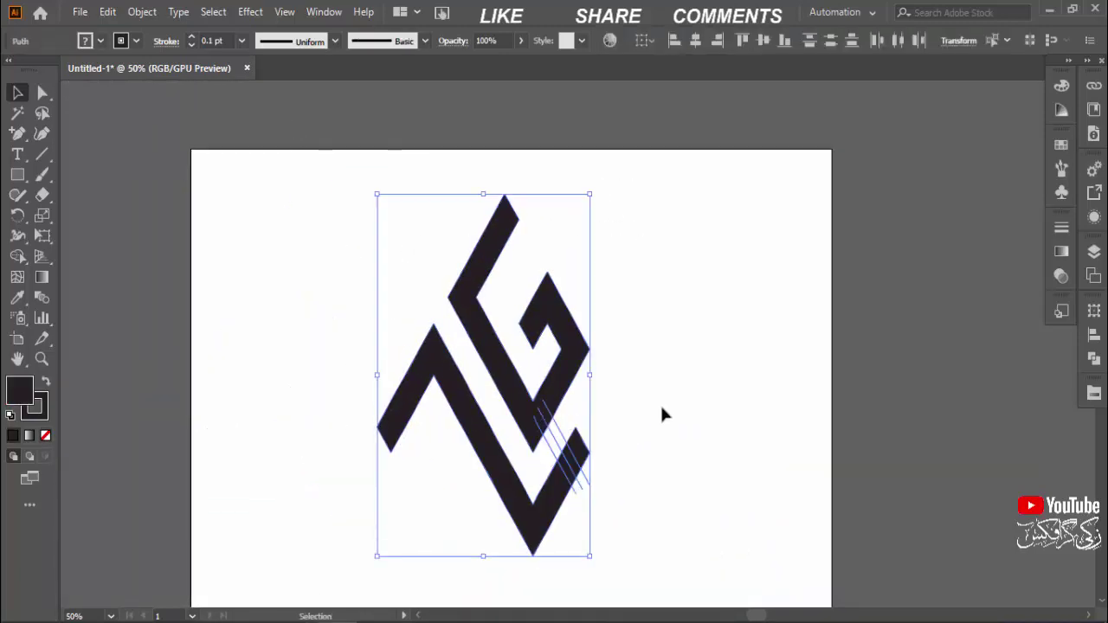
{"action": "left_click", "coordinate": [662, 414]}
{"action": "left_click", "coordinate": [519, 260]}
{"action": "left_click_drag", "start_coordinate": [433, 375], "coordinate": [149, 387]}
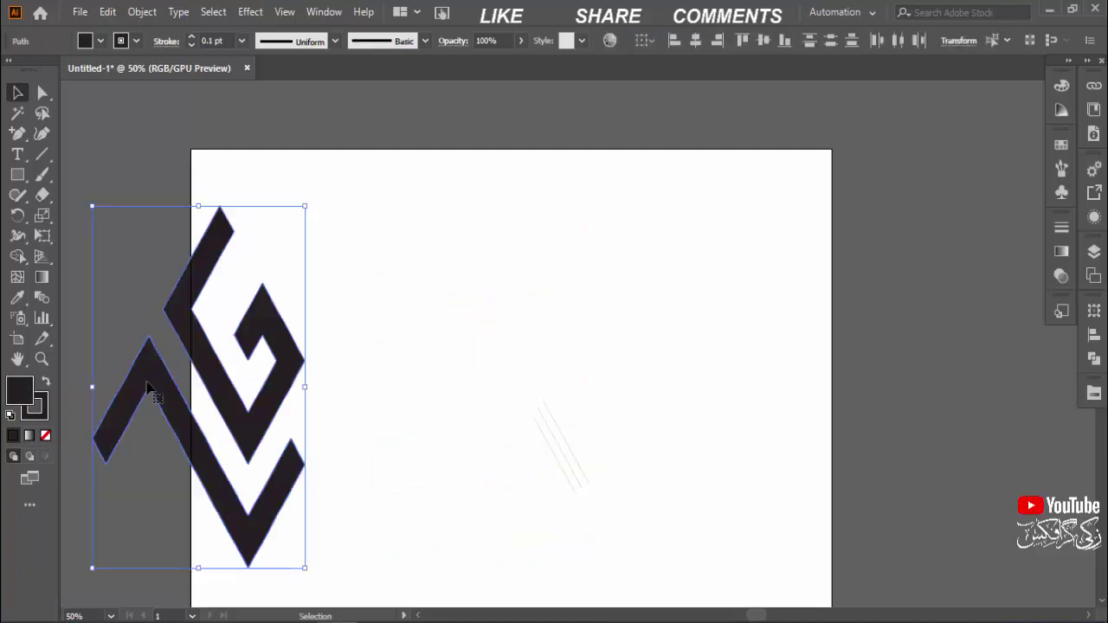
{"action": "left_click_drag", "start_coordinate": [267, 390], "coordinate": [567, 390]}
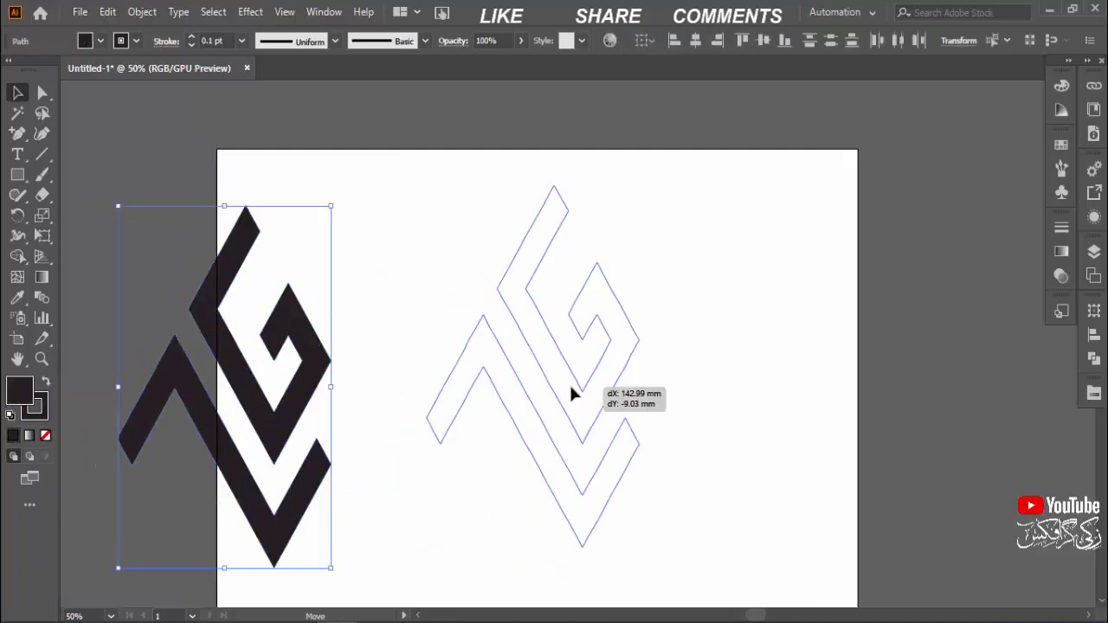
Step: Give the logo a 19 pt stroke, expand it and unite the pieces into one shape
{"action": "left_click", "coordinate": [212, 40]}
{"action": "type", "text": "19"}
{"action": "key", "text": "Return"}
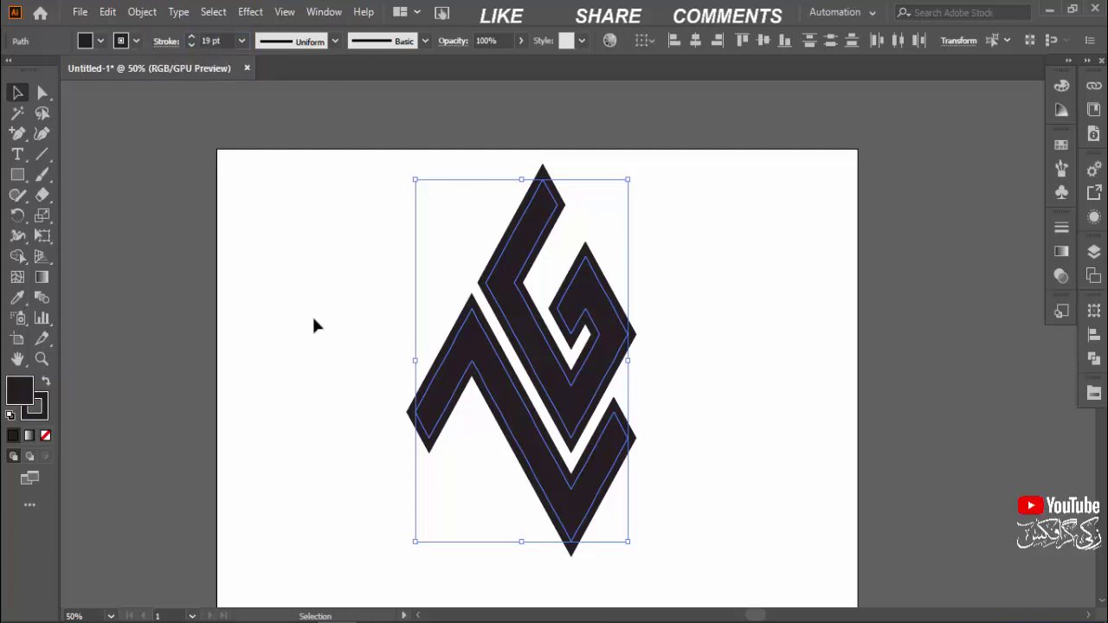
{"action": "left_click", "coordinate": [142, 11]}
{"action": "left_click", "coordinate": [186, 208]}
{"action": "key", "text": "Return"}
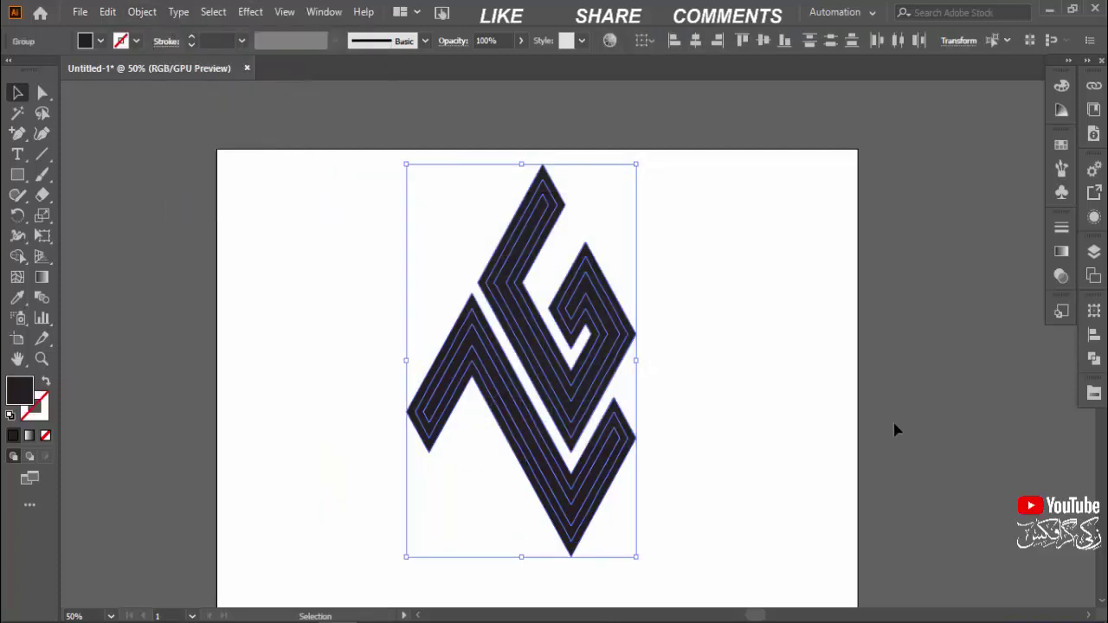
{"action": "left_click", "coordinate": [1094, 335]}
{"action": "left_click", "coordinate": [912, 356]}
{"action": "left_click", "coordinate": [854, 292]}
{"action": "left_click", "coordinate": [630, 351]}
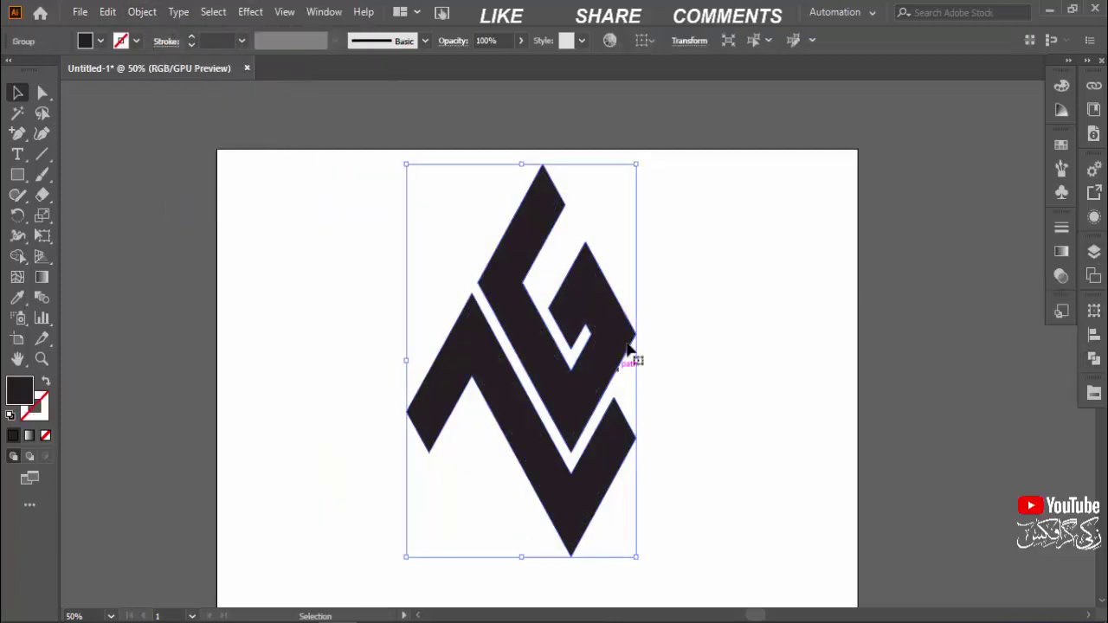
Step: Rotate the merged logo about 314° so the letters read upright
{"action": "left_click", "coordinate": [689, 41]}
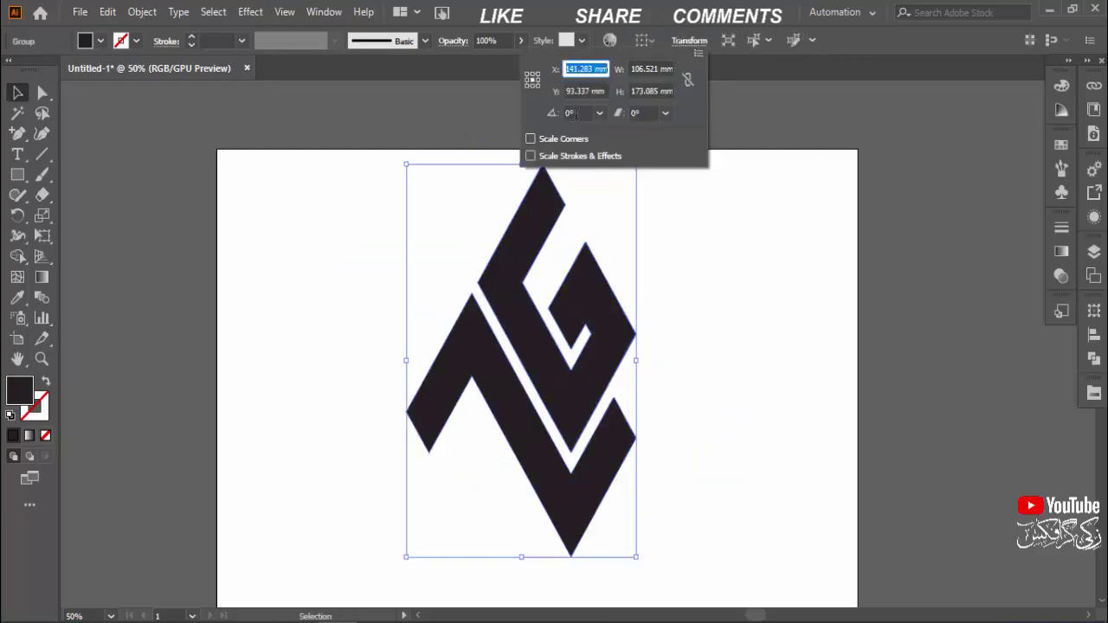
{"action": "mouse_move", "coordinate": [652, 175]}
{"action": "left_mouse_down"}
{"action": "mouse_move", "coordinate": [725, 260]}
{"action": "mouse_move", "coordinate": [750, 326]}
{"action": "left_mouse_up"}
{"action": "left_click", "coordinate": [725, 279]}
{"action": "left_click", "coordinate": [579, 425]}
{"action": "left_click", "coordinate": [638, 272]}
{"action": "left_click", "coordinate": [783, 223]}
Step: Show the rulers and place a horizontal guide along the logo's top
{"action": "key", "text": "ctrl+r"}
{"action": "left_click_drag", "start_coordinate": [675, 87], "coordinate": [683, 251]}
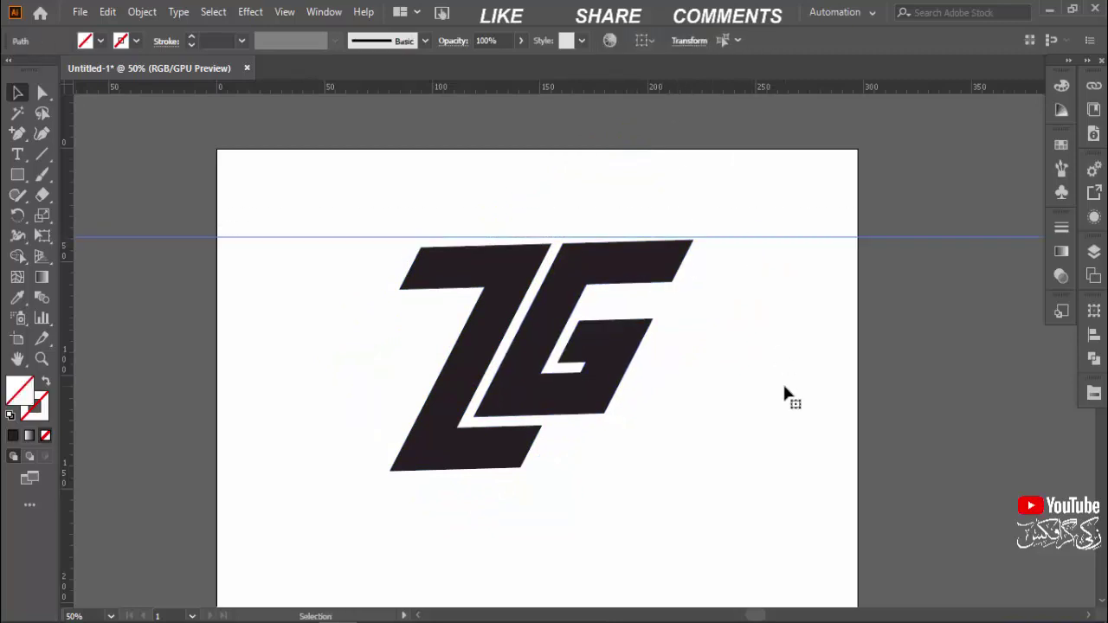
{"action": "key", "text": "Delete"}
Step: Ungroup the logo and inspect the Z shape's anchor points with Direct Selection
{"action": "left_click", "coordinate": [519, 456]}
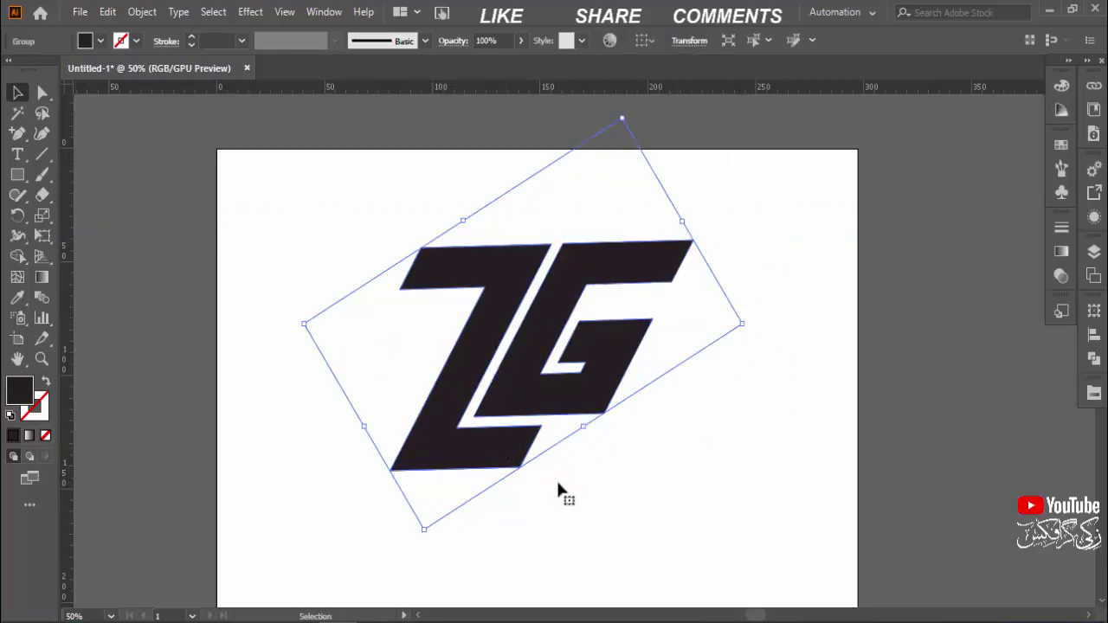
{"action": "right_click", "coordinate": [500, 316]}
{"action": "left_click", "coordinate": [540, 453]}
{"action": "left_click", "coordinate": [458, 380]}
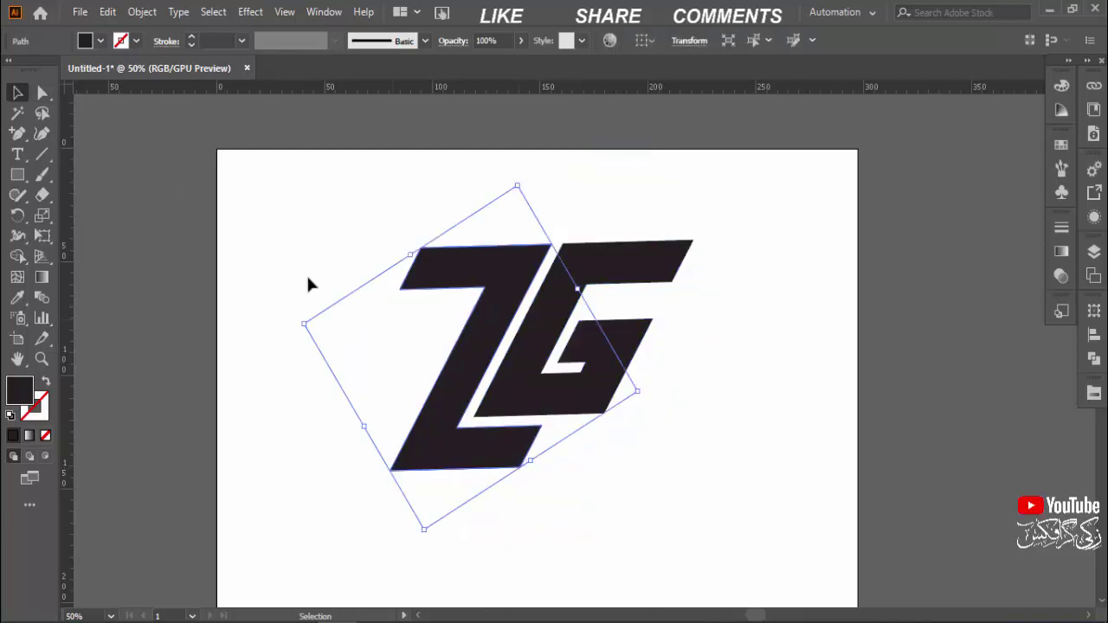
{"action": "key", "text": "a"}
{"action": "left_click_drag", "start_coordinate": [495, 431], "coordinate": [493, 428]}
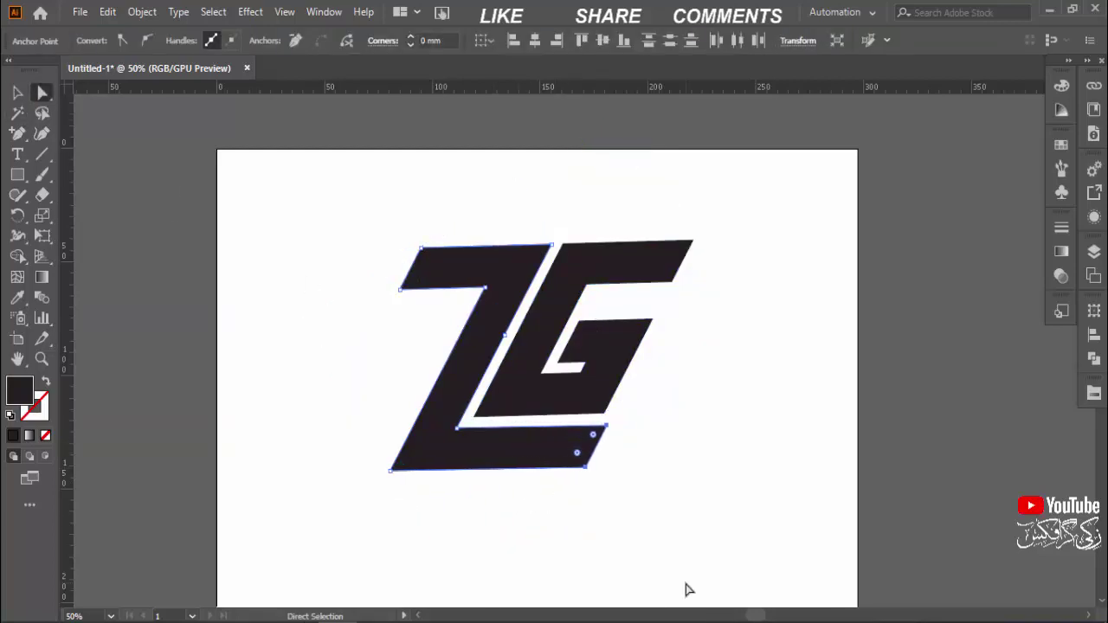
{"action": "left_click", "coordinate": [372, 393]}
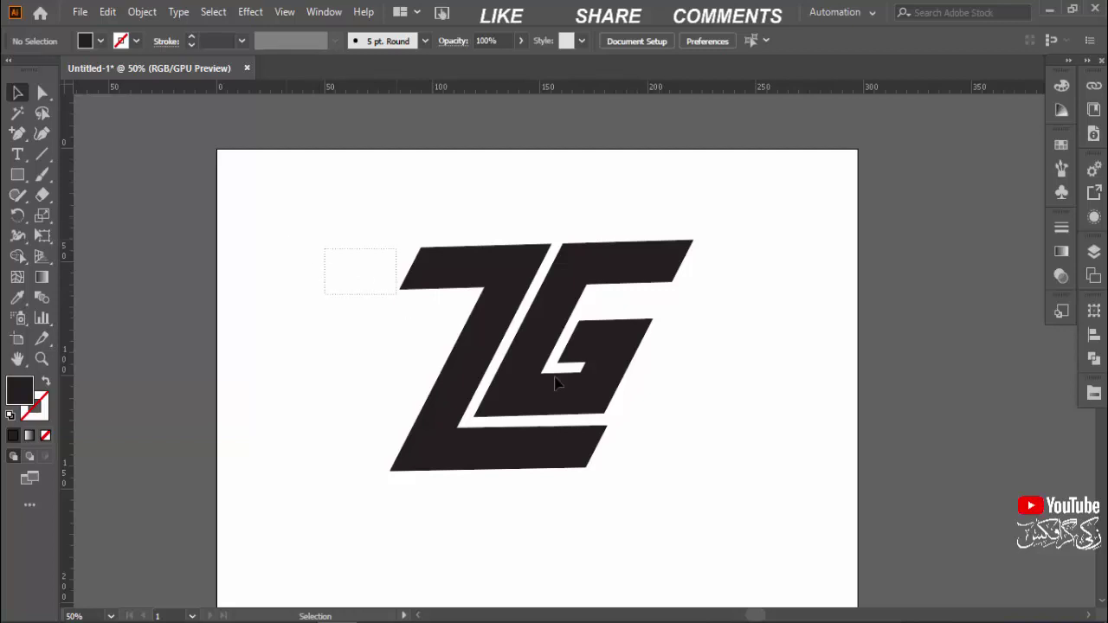
{"action": "left_click_drag", "start_coordinate": [804, 546], "coordinate": [778, 426]}
{"action": "left_click", "coordinate": [352, 223]}
{"action": "left_click_drag", "start_coordinate": [612, 421], "coordinate": [818, 540]}
{"action": "key", "text": "a"}
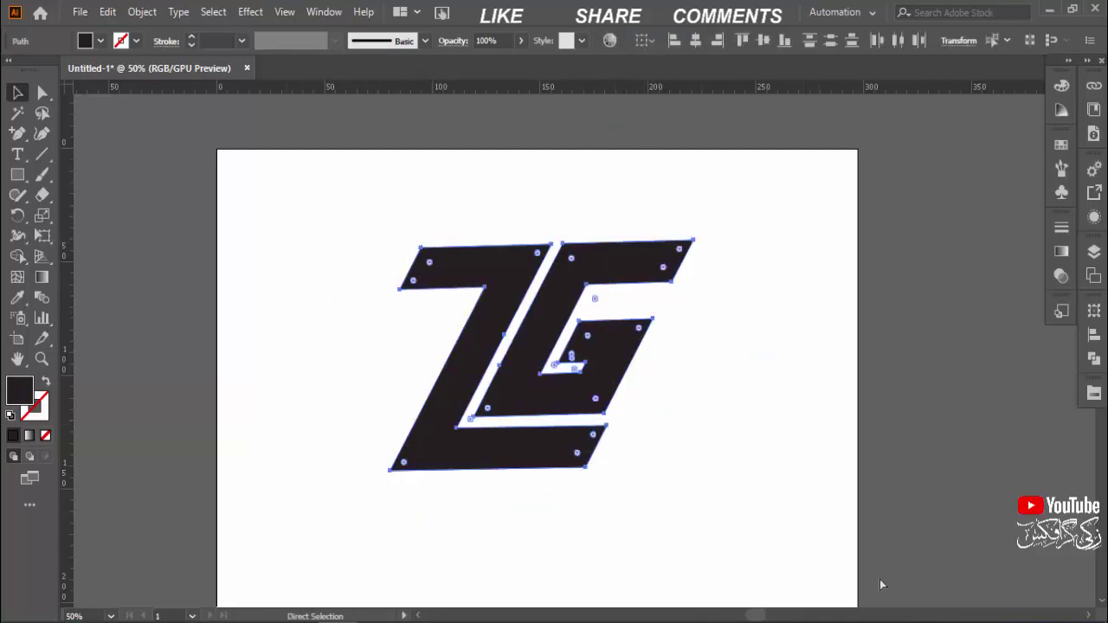
{"action": "key", "text": "v"}
Step: Move and scale up the ZG logo so it sits centred on the artboard
{"action": "left_click_drag", "start_coordinate": [736, 438], "coordinate": [745, 401]}
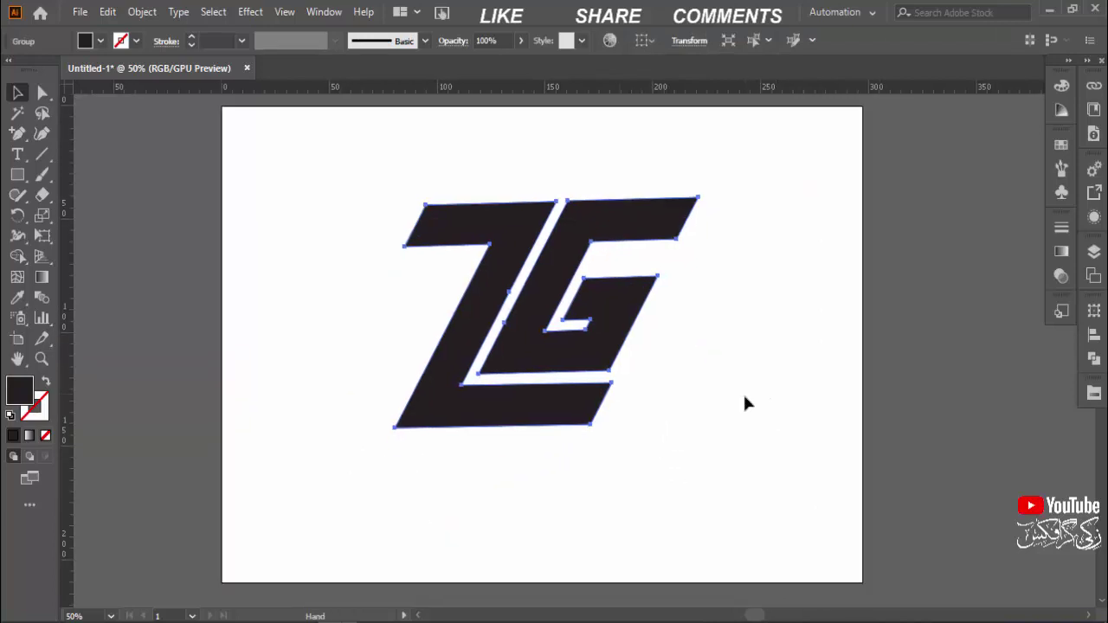
{"action": "left_click", "coordinate": [792, 327]}
{"action": "left_click_drag", "start_coordinate": [612, 313], "coordinate": [603, 359]}
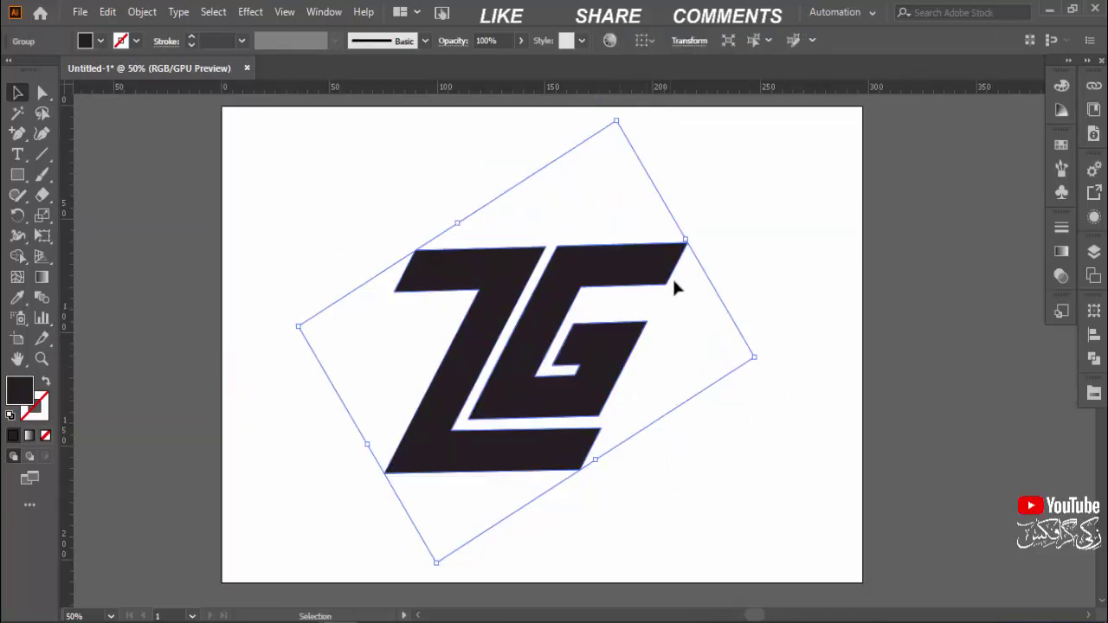
{"action": "left_click_drag", "start_coordinate": [686, 239], "coordinate": [719, 217]}
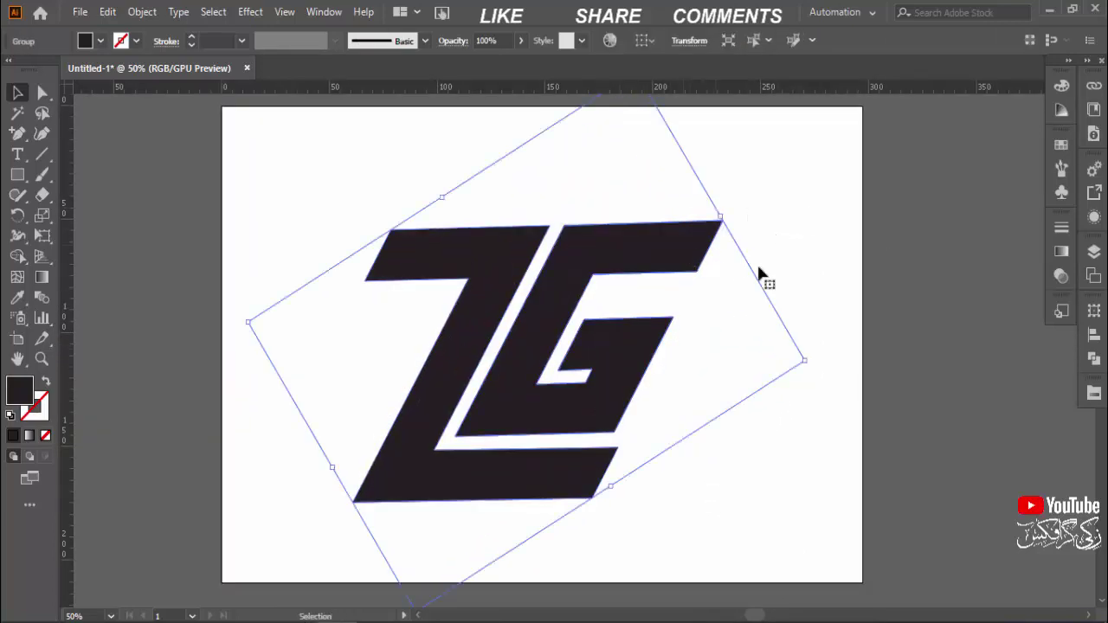
{"action": "left_click_drag", "start_coordinate": [669, 251], "coordinate": [670, 242]}
{"action": "left_click", "coordinate": [811, 277]}
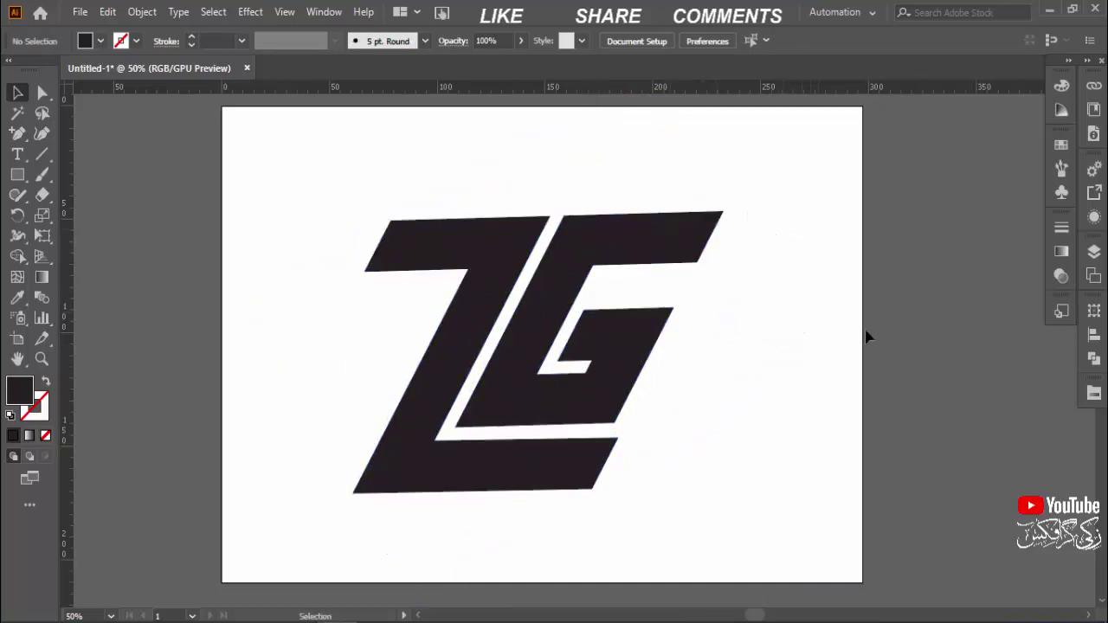